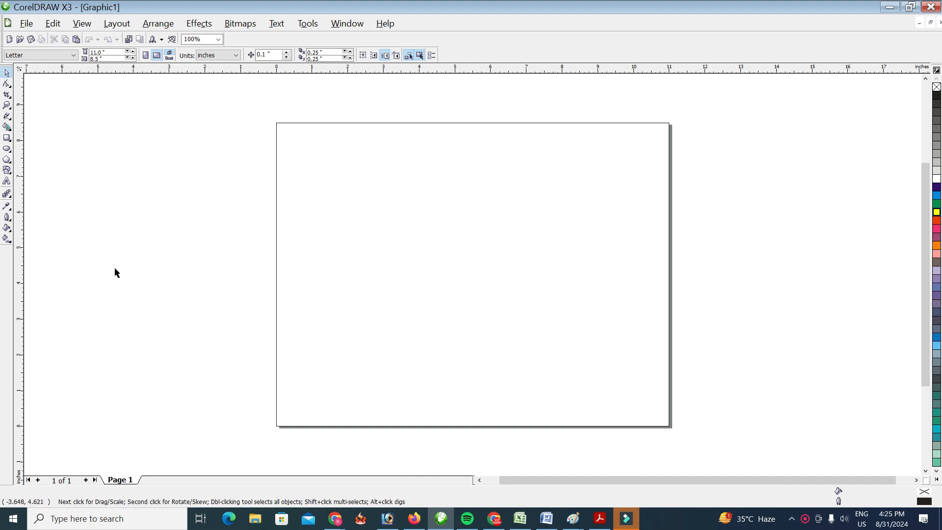
Create a page-size rectangle and fill it with 100C100M100Y100K black
{"action": "double_click", "coordinate": [7, 139]}
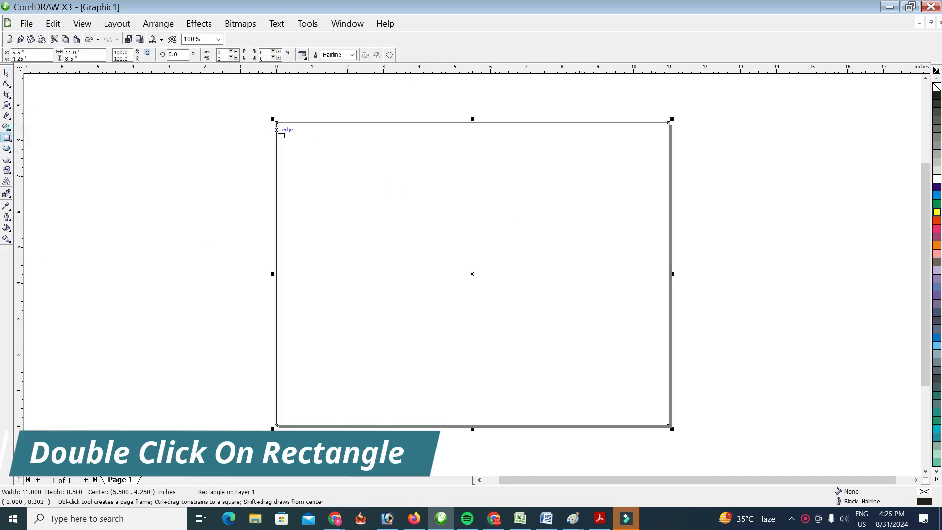
{"action": "left_click", "coordinate": [936, 479]}
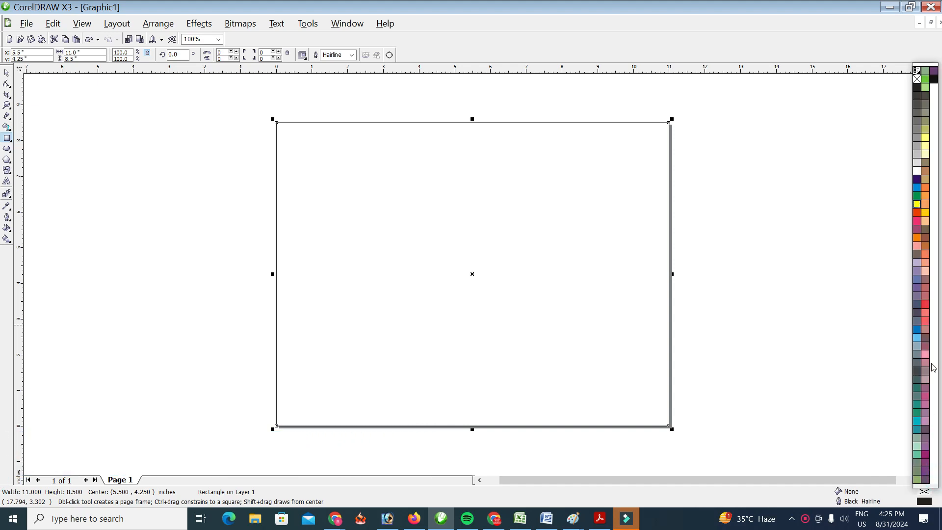
{"action": "left_click", "coordinate": [934, 79]}
Centre the black rectangle on the page and lock it as the background
{"action": "left_click", "coordinate": [7, 72]}
{"action": "left_click_drag", "start_coordinate": [427, 288], "coordinate": [274, 317]}
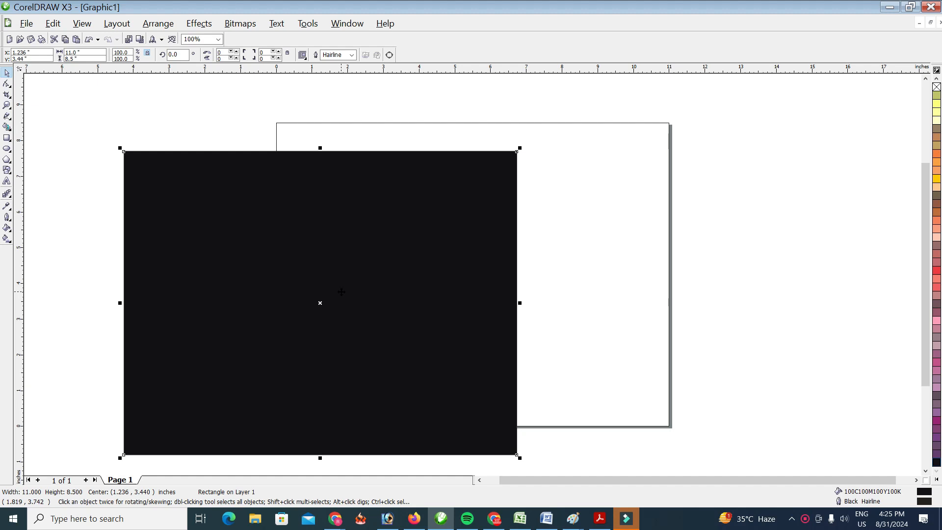
{"action": "key", "text": "p"}
{"action": "right_click", "coordinate": [450, 198]}
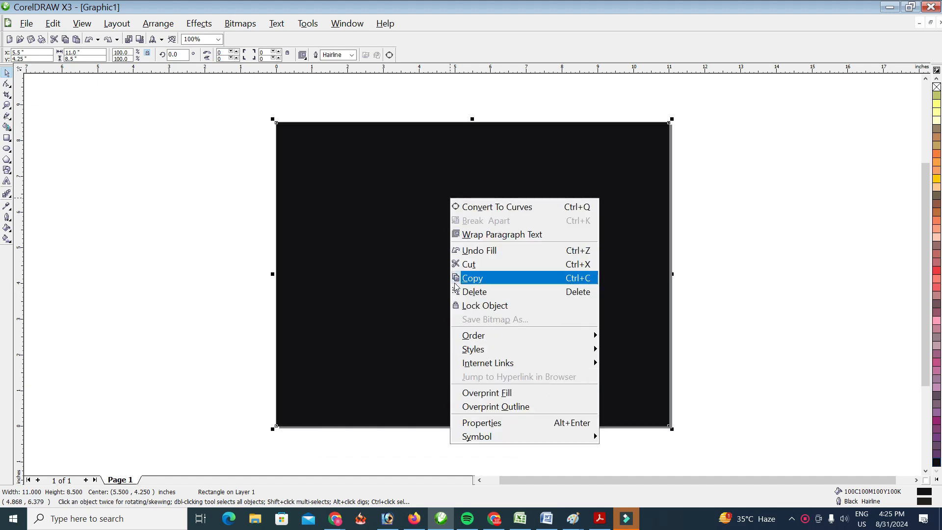
{"action": "left_click", "coordinate": [505, 310]}
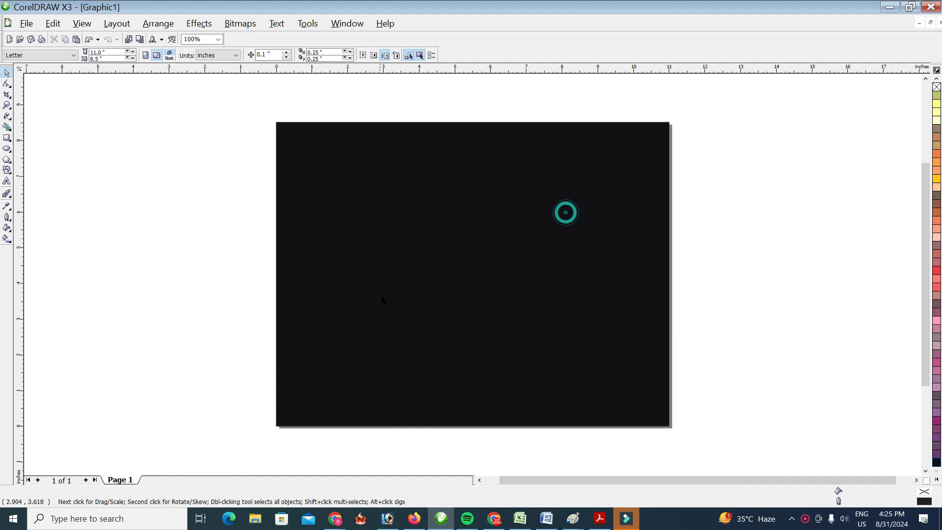
Add the artistic text STYLE on the black background, enlarge it to about 214 pt and position it near the page centre
{"action": "left_click", "coordinate": [7, 182]}
{"action": "left_click", "coordinate": [316, 239]}
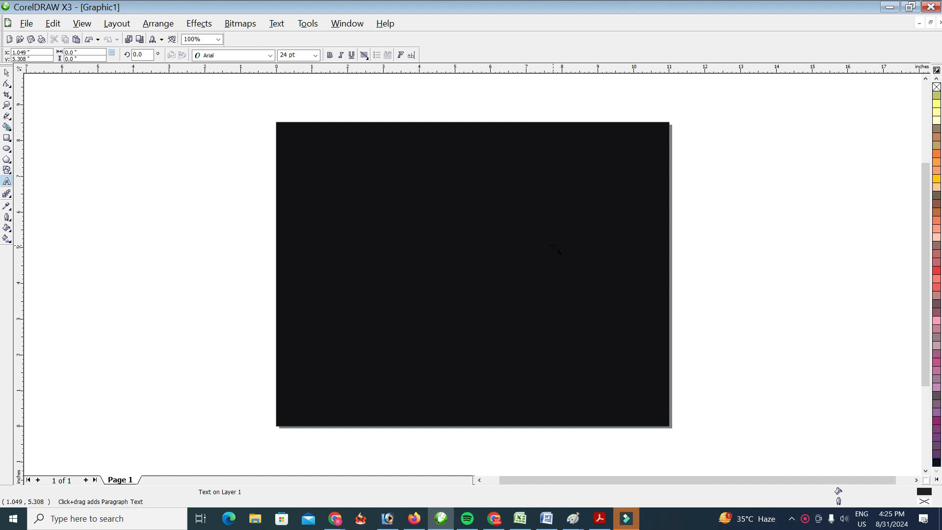
{"action": "type", "text": "STYLE"}
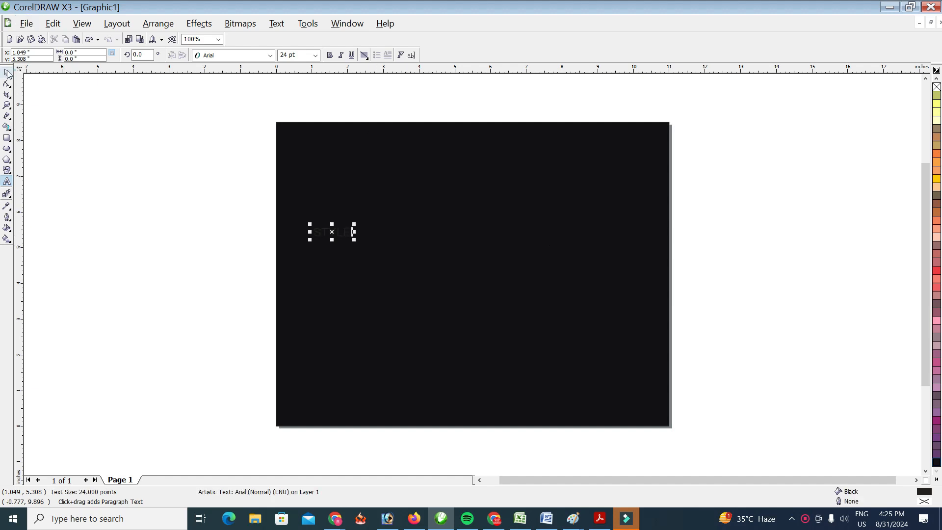
{"action": "left_click", "coordinate": [8, 74]}
{"action": "left_click_drag", "start_coordinate": [356, 240], "coordinate": [647, 310]}
{"action": "left_click_drag", "start_coordinate": [470, 248], "coordinate": [452, 239]}
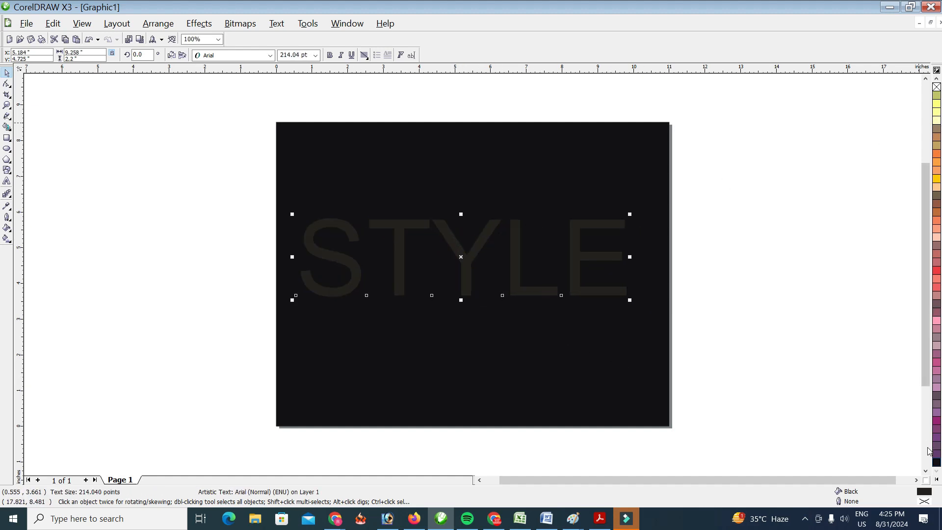
Fill the STYLE text with white and set its font to Arial Black
{"action": "left_click", "coordinate": [937, 478]}
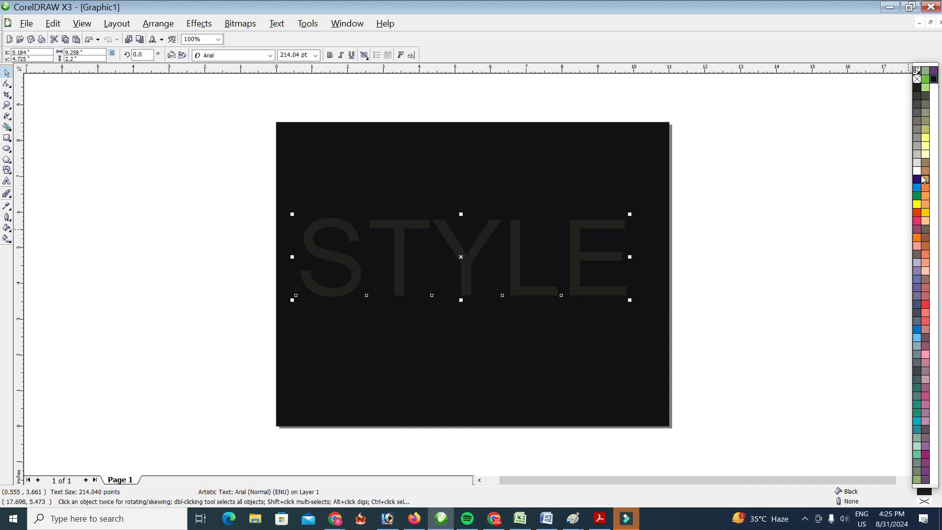
{"action": "left_click", "coordinate": [917, 170]}
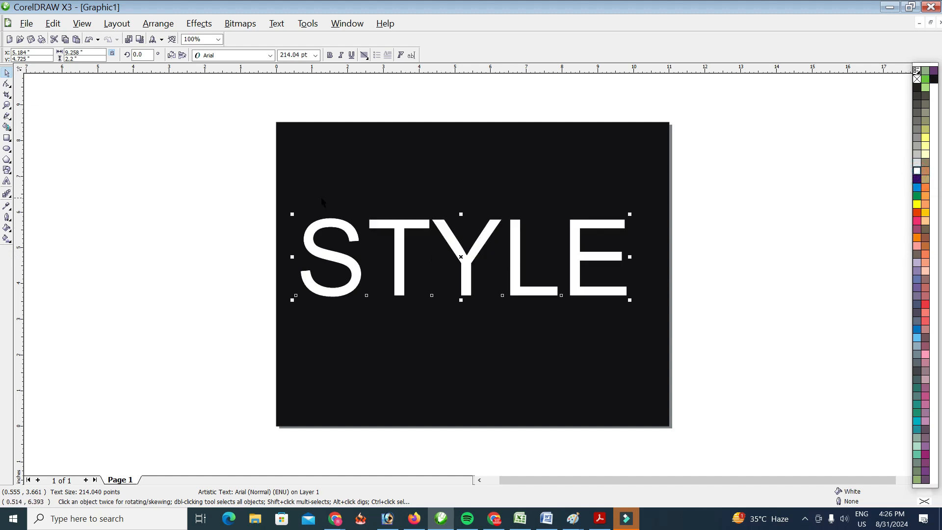
{"action": "left_click", "coordinate": [269, 55]}
{"action": "left_click", "coordinate": [261, 79]}
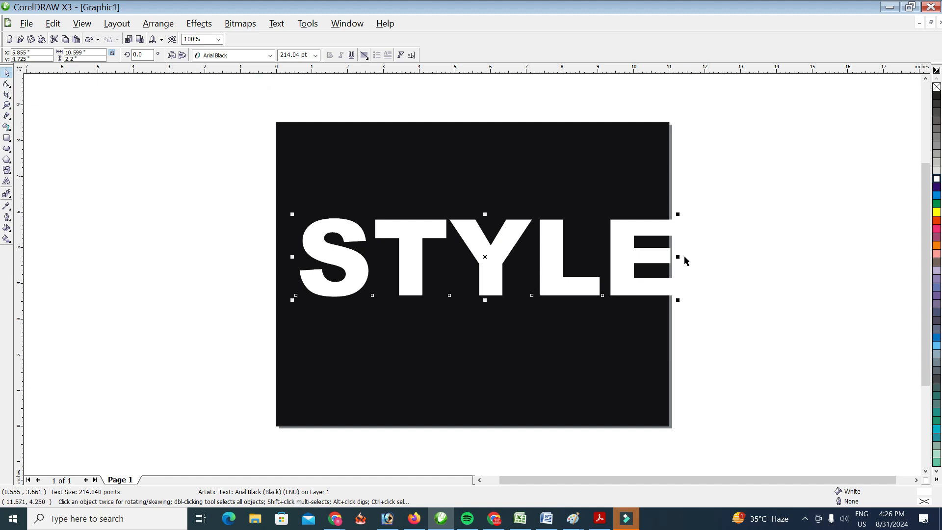
Scale the STYLE text down to about 201 pt and reposition it within the black background near the page centre
{"action": "left_click_drag", "start_coordinate": [679, 214], "coordinate": [656, 219]}
{"action": "left_click_drag", "start_coordinate": [534, 238], "coordinate": [531, 239]}
{"action": "scroll", "coordinate": [525, 250], "scroll_direction": "up", "scroll_amount": 1}
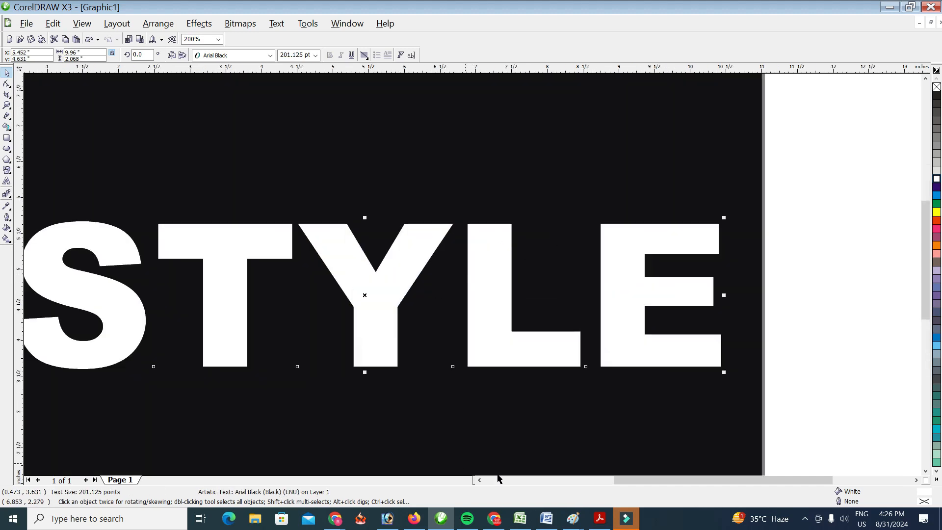
{"action": "left_click_drag", "start_coordinate": [631, 479], "coordinate": [599, 487]}
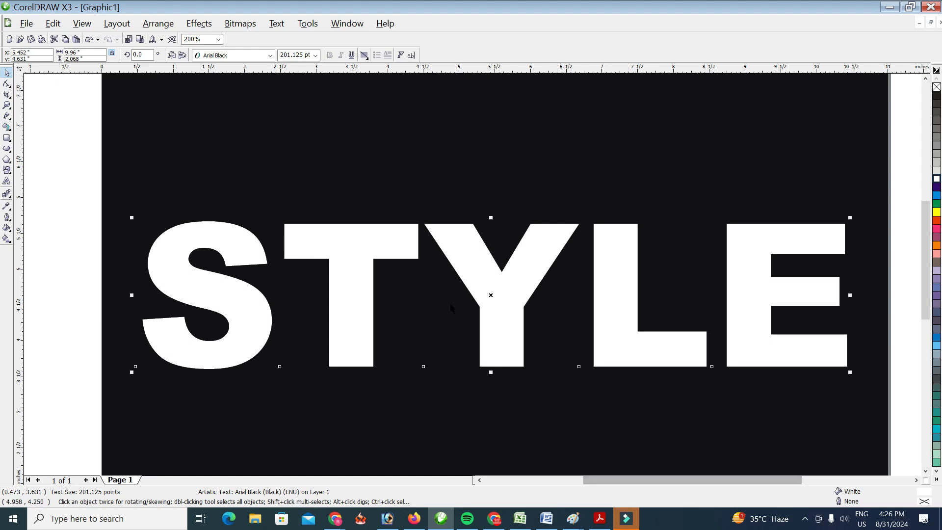
{"action": "left_click_drag", "start_coordinate": [920, 219], "coordinate": [921, 229]}
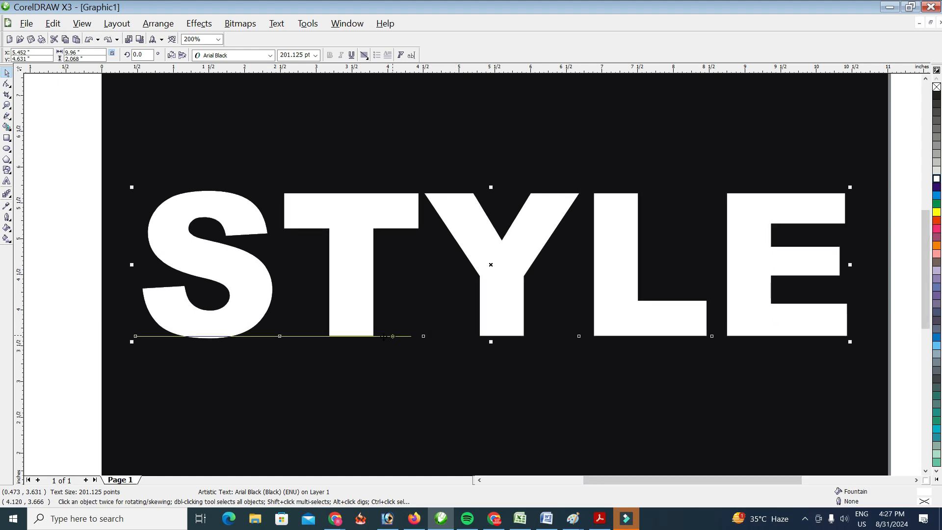
{"action": "left_click", "coordinate": [76, 300]}
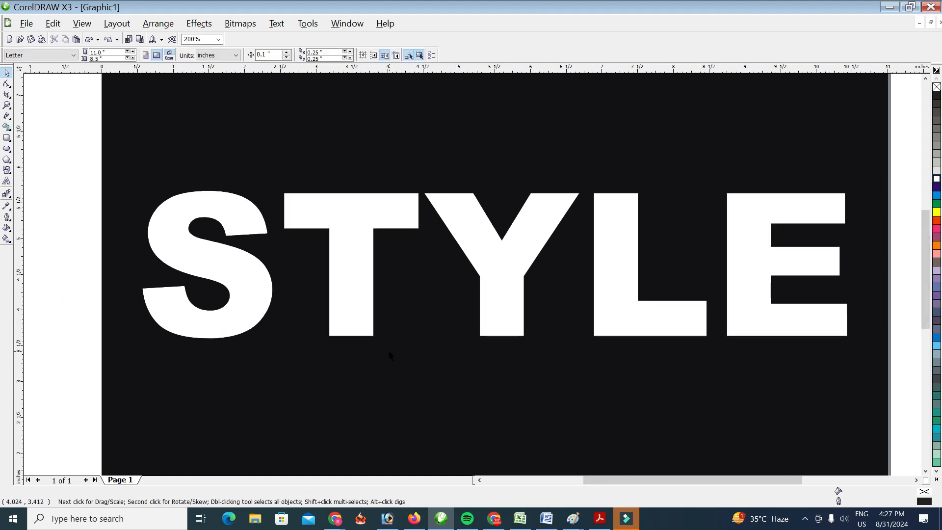
{"action": "left_click_drag", "start_coordinate": [344, 271], "coordinate": [336, 239]}
{"action": "left_click_drag", "start_coordinate": [338, 244], "coordinate": [345, 270]}
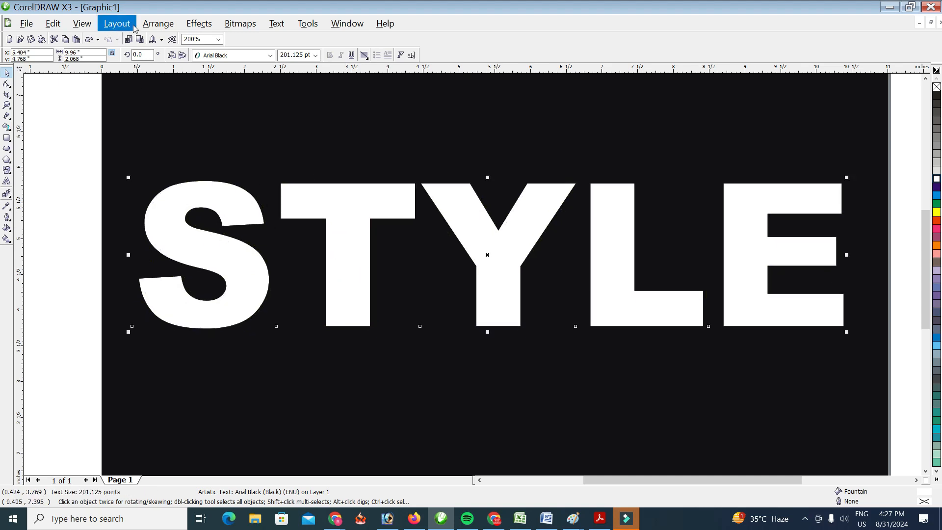
Break the STYLE artistic text apart into separate letters and deselect them
{"action": "left_click", "coordinate": [166, 25]}
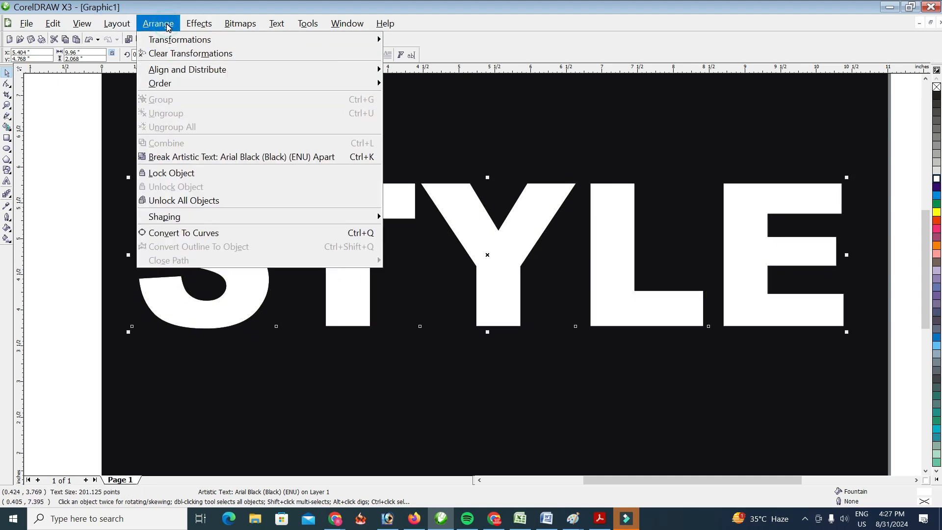
{"action": "left_click", "coordinate": [310, 157]}
{"action": "left_click", "coordinate": [63, 231]}
Move the letters S, T, Y, L and E individually to scattered positions on the background
{"action": "left_click", "coordinate": [196, 237]}
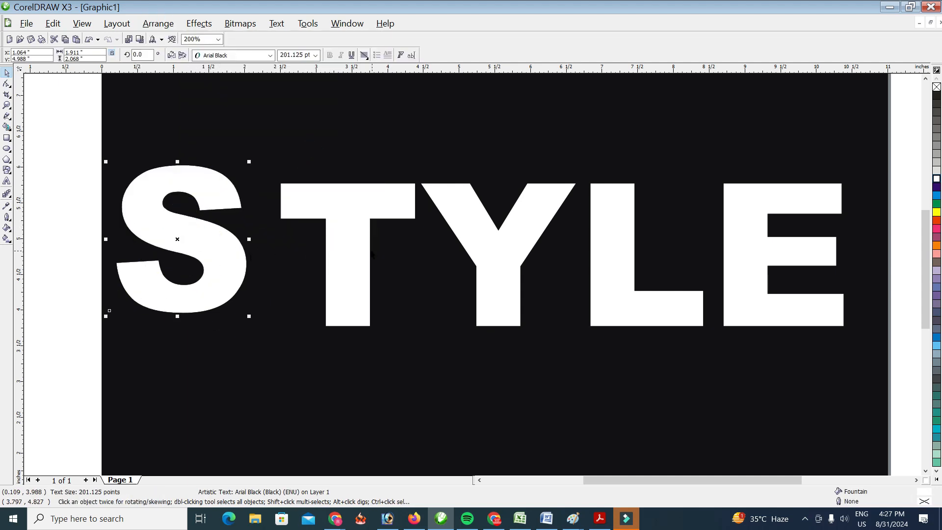
{"action": "left_click_drag", "start_coordinate": [359, 252], "coordinate": [370, 187]}
{"action": "left_click_drag", "start_coordinate": [454, 212], "coordinate": [448, 267]}
{"action": "left_click_drag", "start_coordinate": [614, 249], "coordinate": [644, 186]}
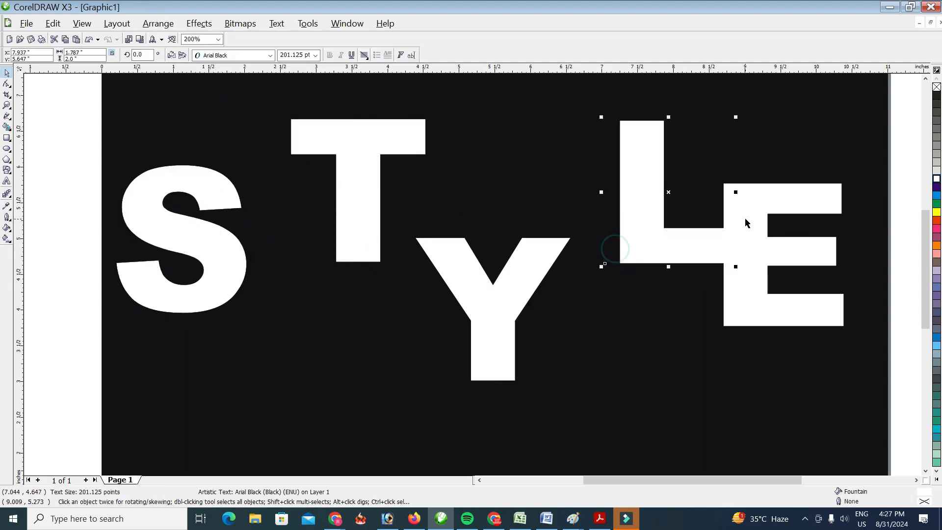
{"action": "left_click_drag", "start_coordinate": [744, 218], "coordinate": [765, 178]}
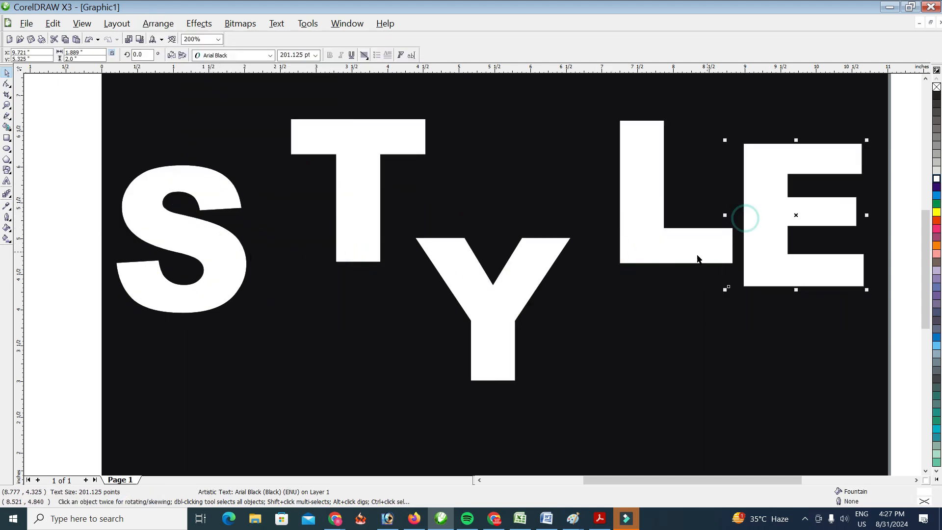
Undo the moves of all five letters
{"action": "left_click", "coordinate": [88, 40]}
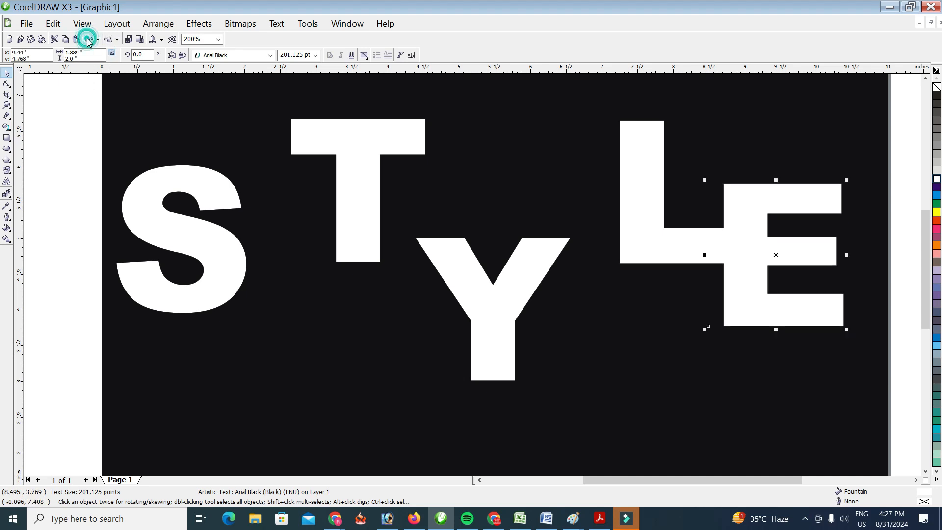
{"action": "left_click", "coordinate": [88, 40]}
{"action": "left_click", "coordinate": [88, 40]}
{"action": "left_click", "coordinate": [88, 40]}
{"action": "left_click", "coordinate": [89, 40]}
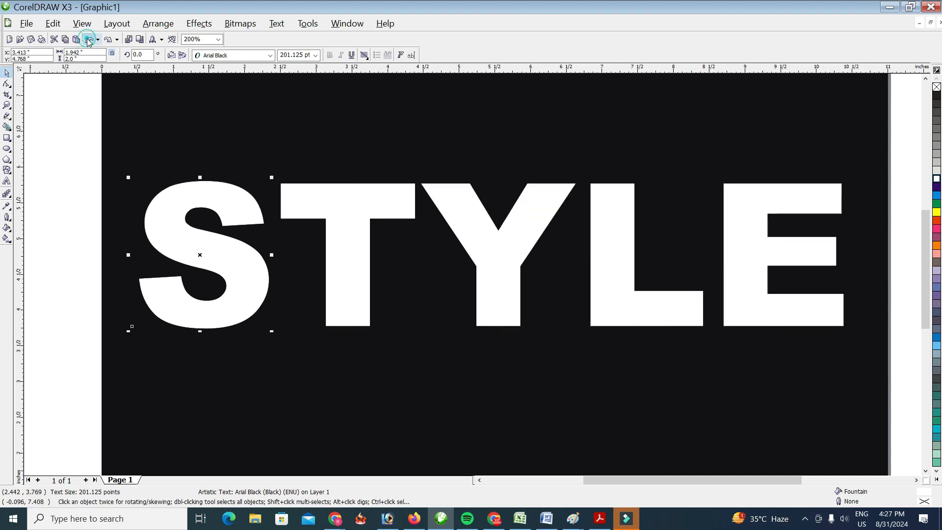
Apply a horizontal linear fountain fill from white to blue to the letter S, extending its blue end beyond the letter's right edge
{"action": "left_click", "coordinate": [70, 225]}
{"action": "left_click", "coordinate": [185, 249]}
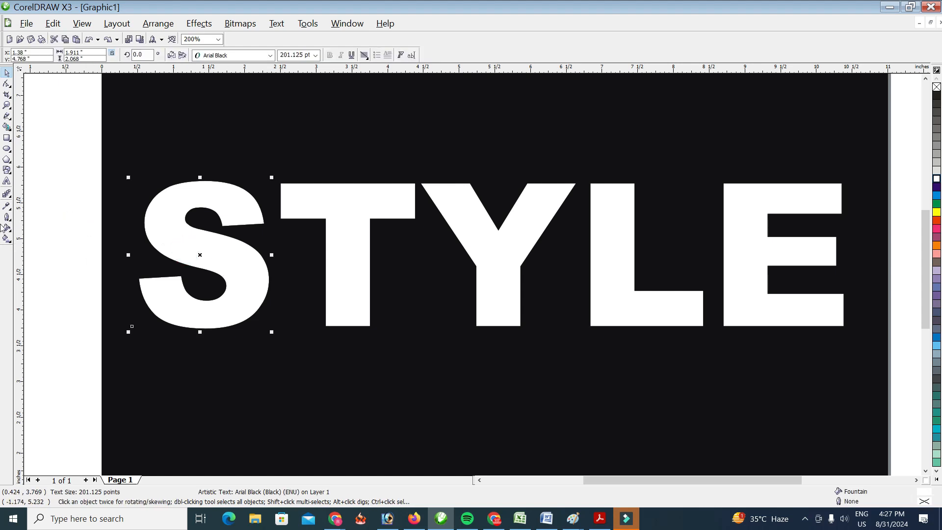
{"action": "left_click", "coordinate": [7, 240]}
{"action": "left_click_drag", "start_coordinate": [170, 251], "coordinate": [240, 252]}
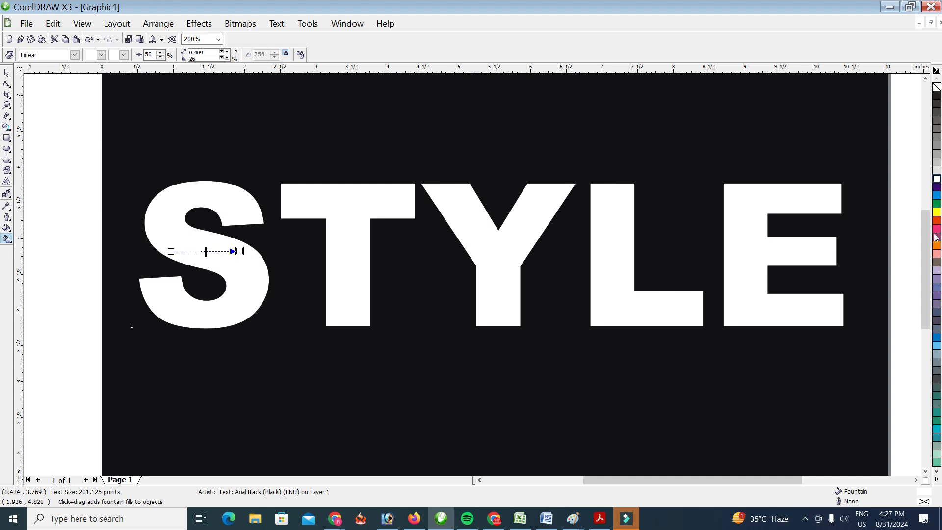
{"action": "left_click", "coordinate": [936, 196]}
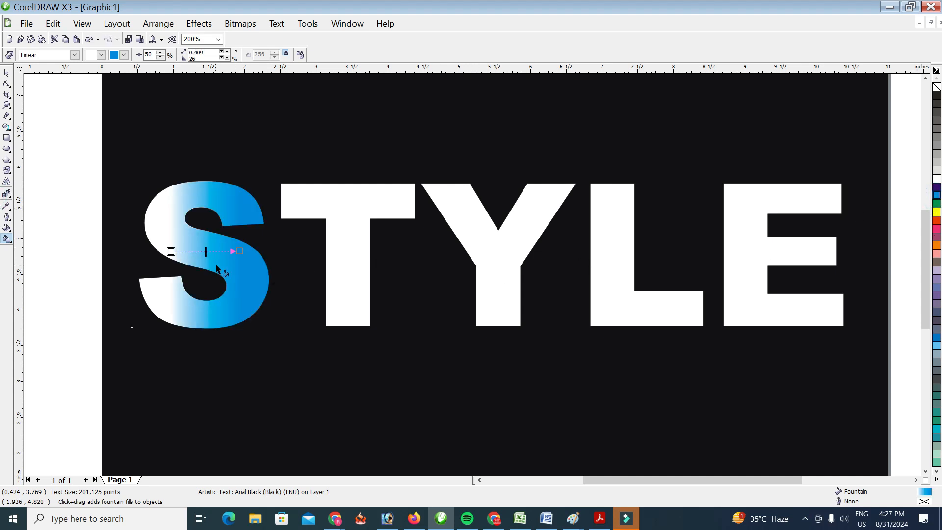
{"action": "left_click_drag", "start_coordinate": [240, 251], "coordinate": [287, 250]}
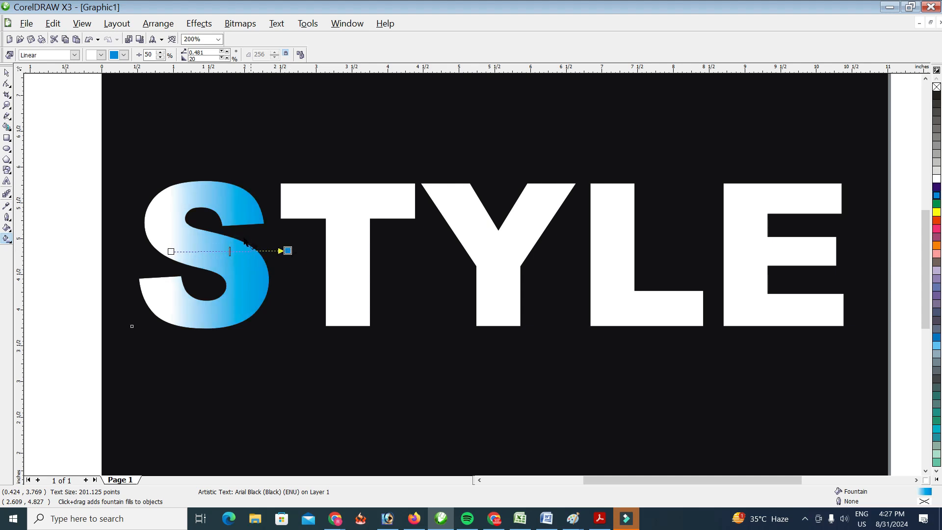
{"action": "left_click", "coordinate": [6, 73]}
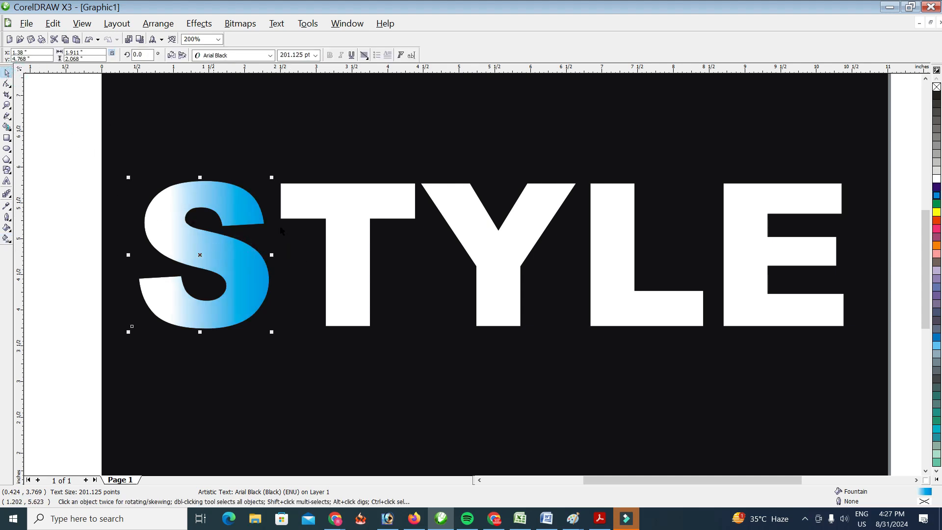
Try to repeat the last fill on the letter T, then undo it and deselect the letter
{"action": "left_click", "coordinate": [336, 217]}
{"action": "key", "text": "ctrl+r"}
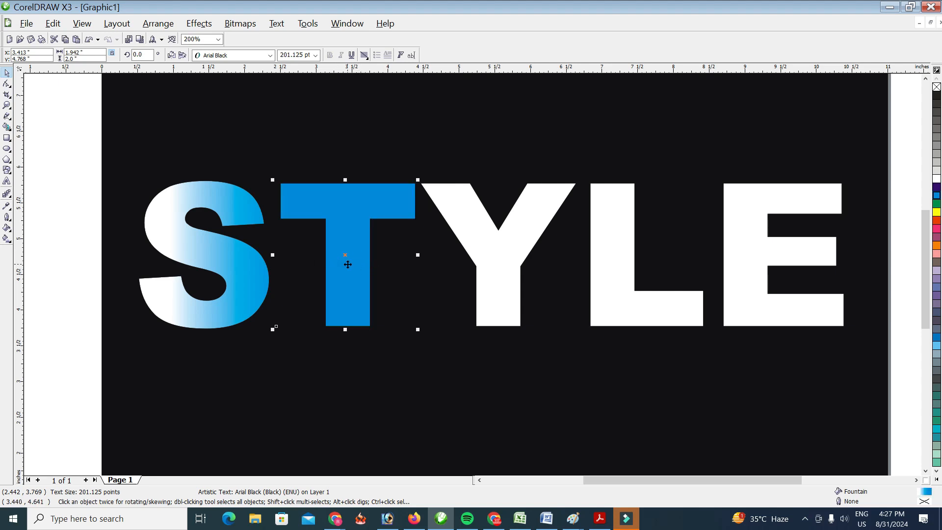
{"action": "key", "text": "ctrl+z"}
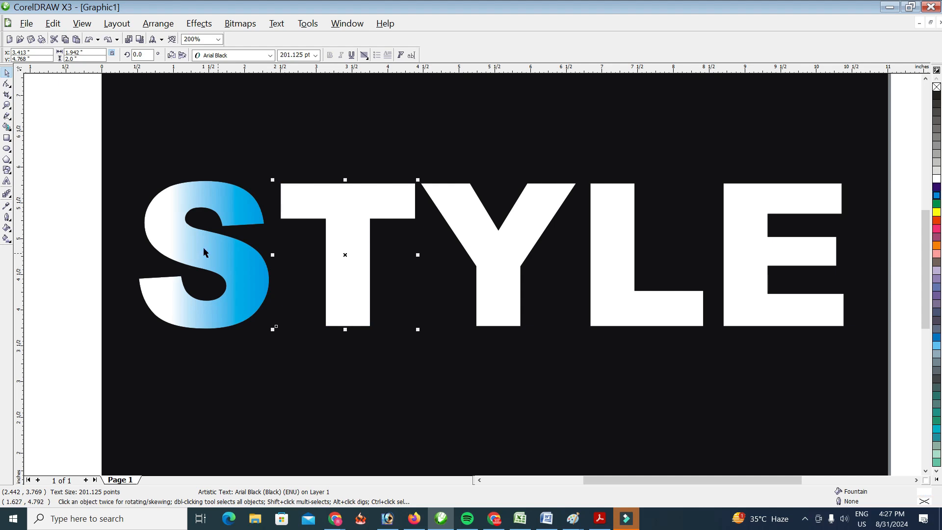
{"action": "left_click", "coordinate": [77, 230]}
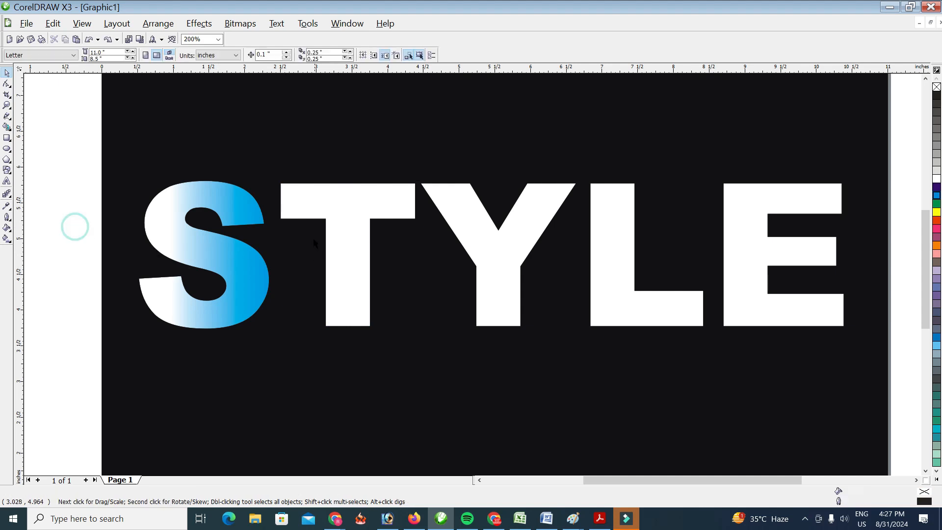
Copy only the Fill property from the letter S to the letter T
{"action": "left_click", "coordinate": [349, 220]}
{"action": "left_click", "coordinate": [82, 24]}
{"action": "left_click", "coordinate": [54, 23]}
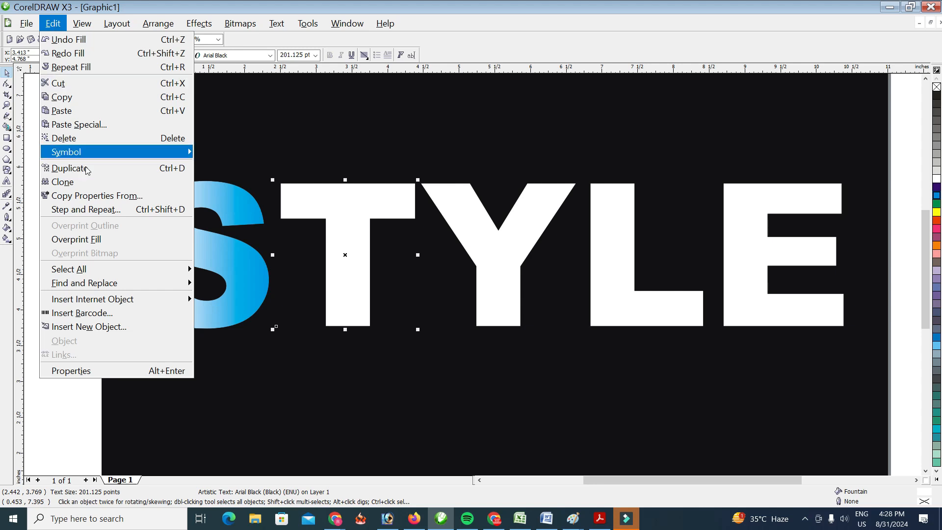
{"action": "left_click", "coordinate": [103, 199]}
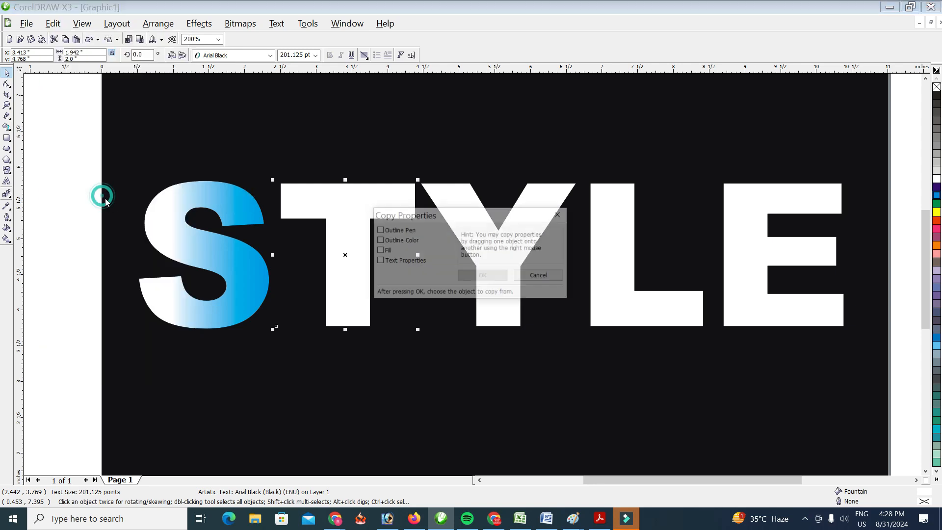
{"action": "left_click", "coordinate": [382, 251]}
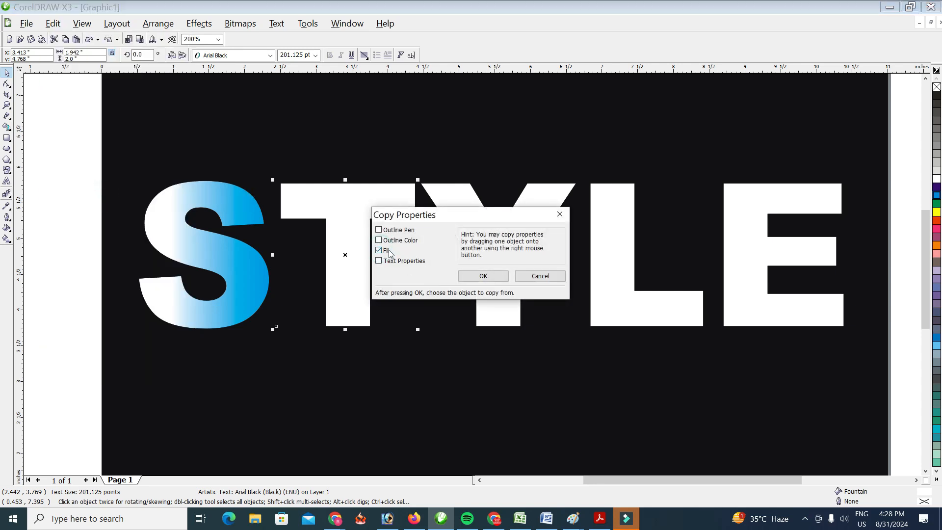
{"action": "left_click", "coordinate": [462, 277]}
{"action": "left_click", "coordinate": [196, 254]}
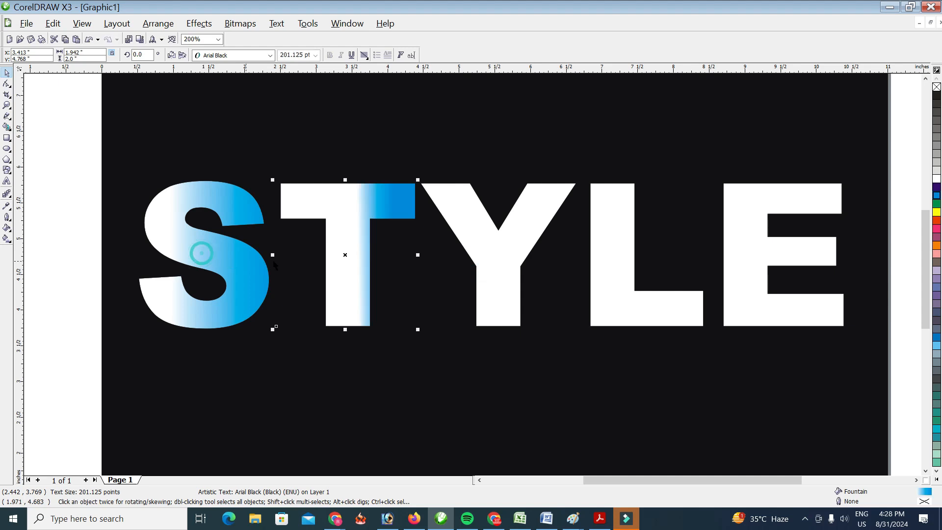
Copy only the Fill property from the letter S to the letter Y
{"action": "left_click", "coordinate": [490, 252]}
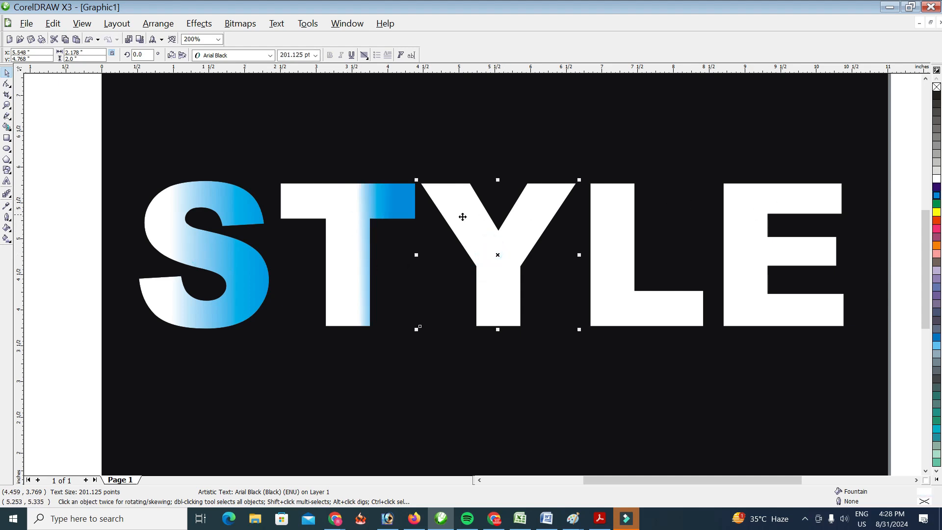
{"action": "left_click", "coordinate": [82, 24]}
{"action": "mouse_move", "coordinate": [53, 24]}
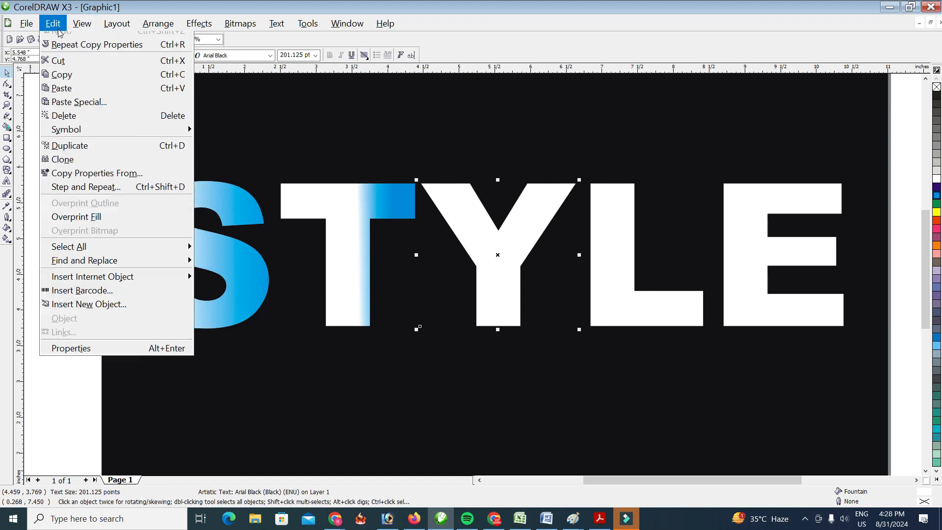
{"action": "left_click", "coordinate": [86, 195]}
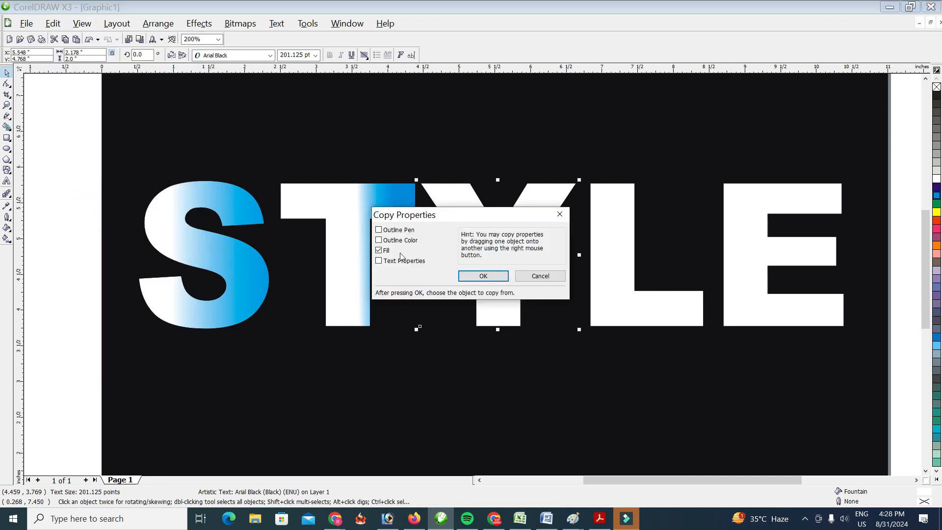
{"action": "left_click", "coordinate": [483, 275]}
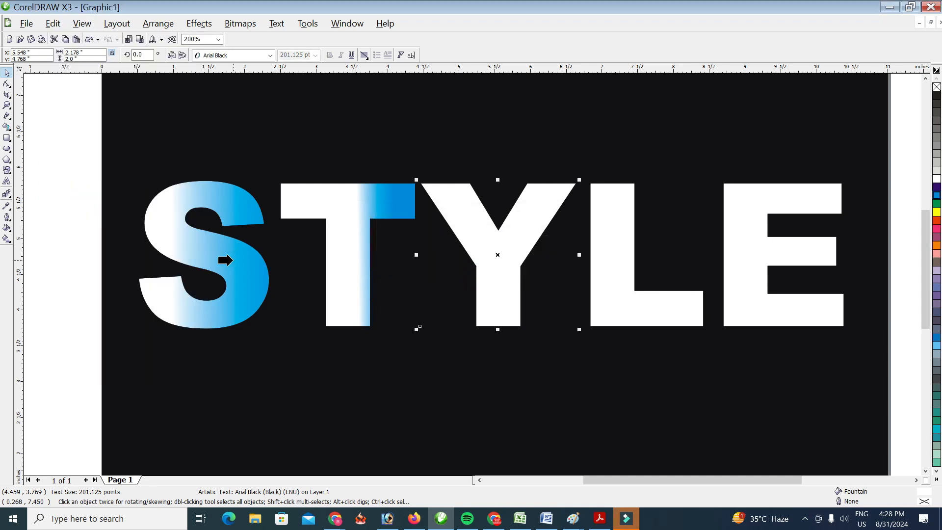
{"action": "left_click", "coordinate": [221, 256]}
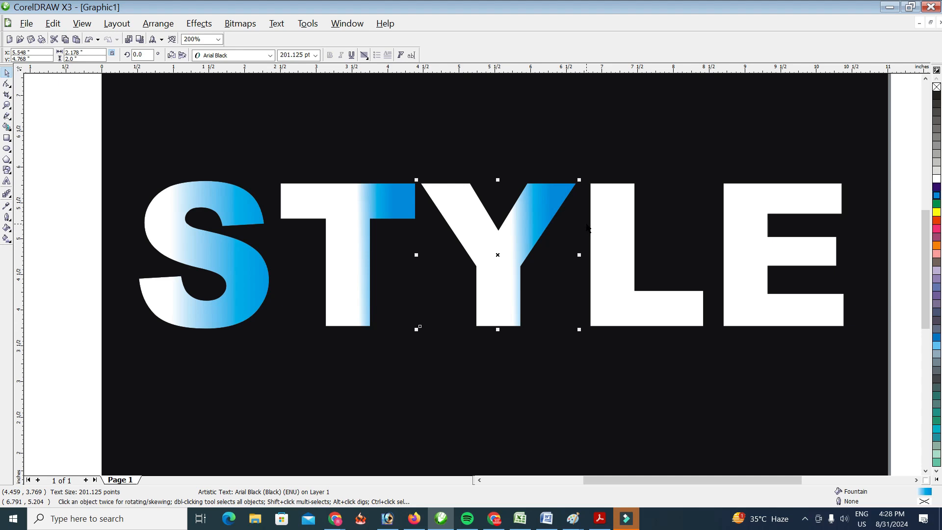
Undo the copied fills on the letters Y and T
{"action": "left_click", "coordinate": [615, 237]}
{"action": "key", "text": "ctrl+z"}
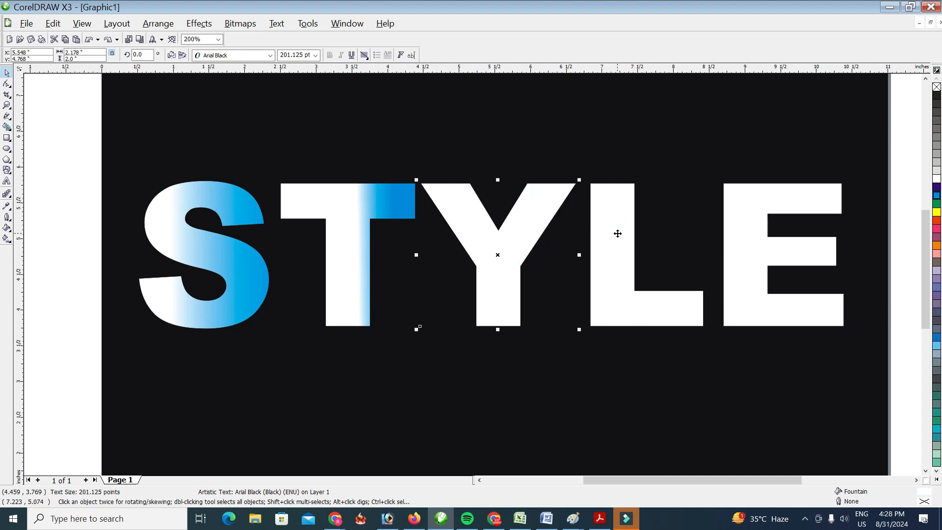
{"action": "key", "text": "ctrl+z"}
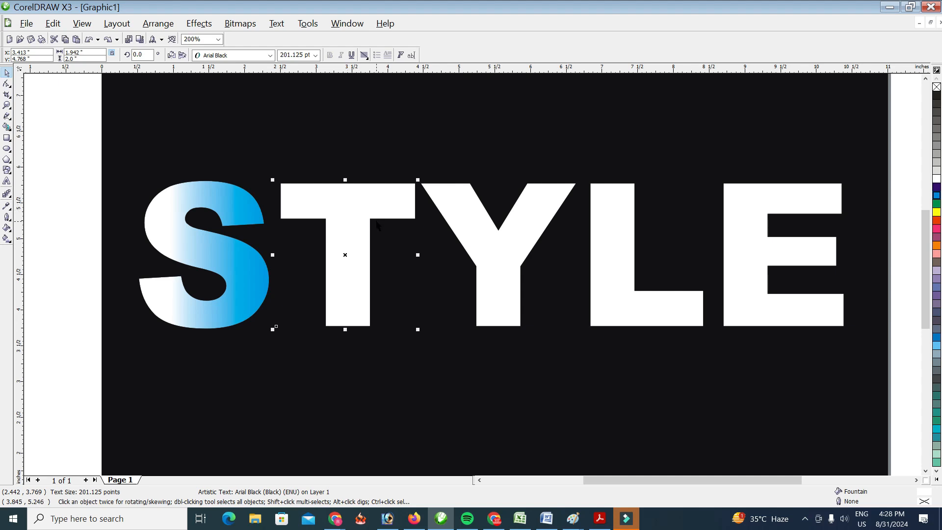
Apply a linear fountain fill from white to blue to the letter T, tilted about 11° with its blue end just past the right edge
{"action": "key", "text": "g"}
{"action": "left_click_drag", "start_coordinate": [296, 201], "coordinate": [376, 201]}
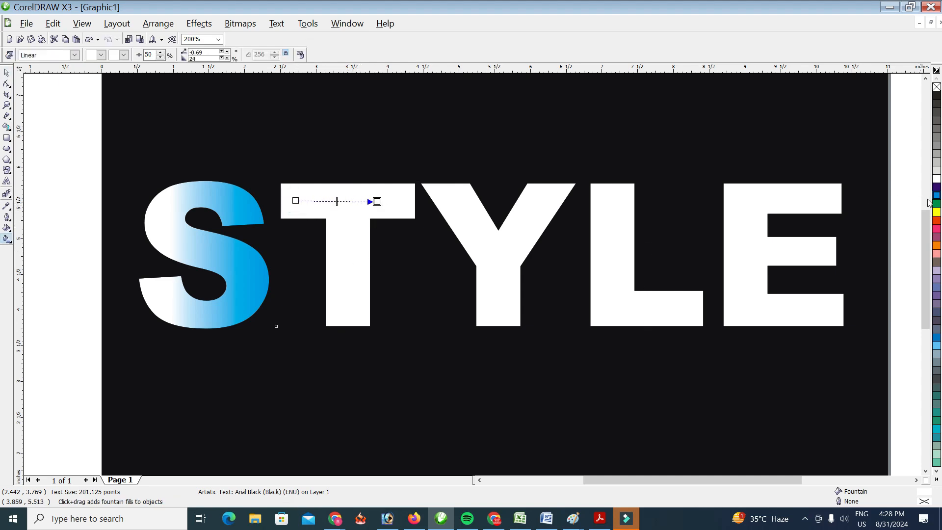
{"action": "left_click", "coordinate": [936, 195]}
{"action": "left_click_drag", "start_coordinate": [377, 202], "coordinate": [420, 198]}
{"action": "left_click_drag", "start_coordinate": [296, 200], "coordinate": [304, 222]}
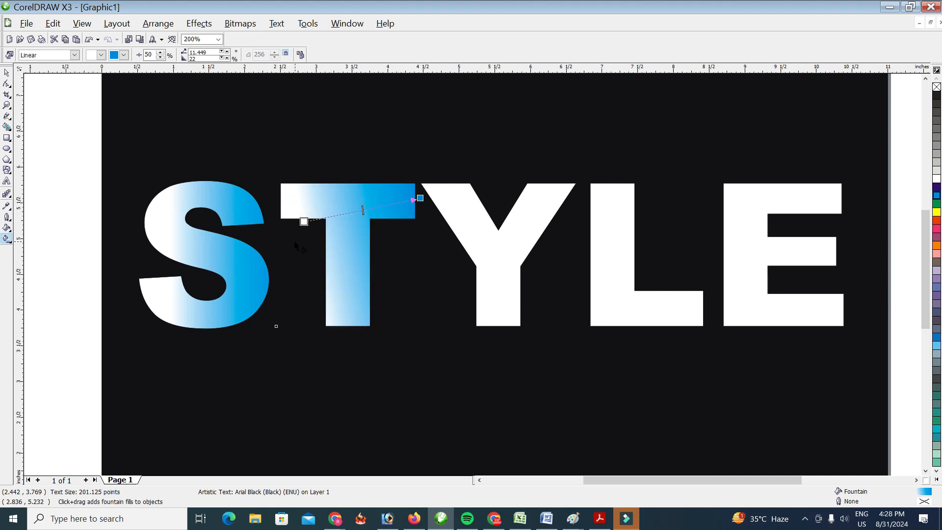
Apply a linear fountain fill from white to blue to the letter Y, rising about 16° toward its right arm
{"action": "left_click", "coordinate": [477, 246]}
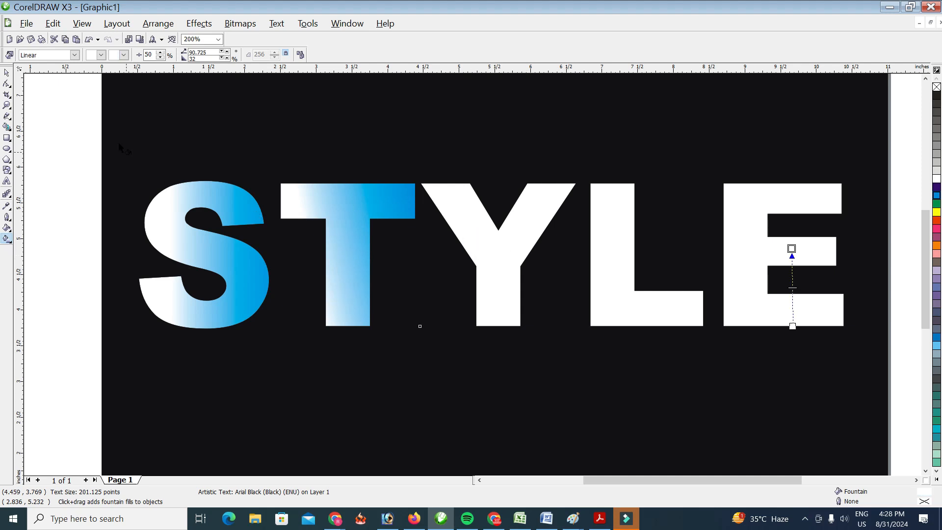
{"action": "left_click", "coordinate": [7, 73]}
{"action": "left_click", "coordinate": [493, 253]}
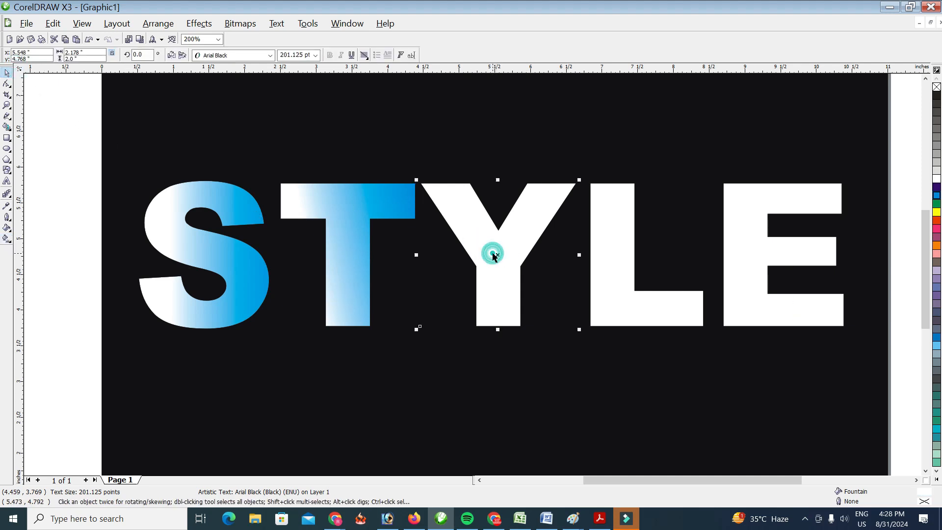
{"action": "key", "text": "g"}
{"action": "left_click_drag", "start_coordinate": [471, 244], "coordinate": [553, 220]}
{"action": "left_click", "coordinate": [936, 195]}
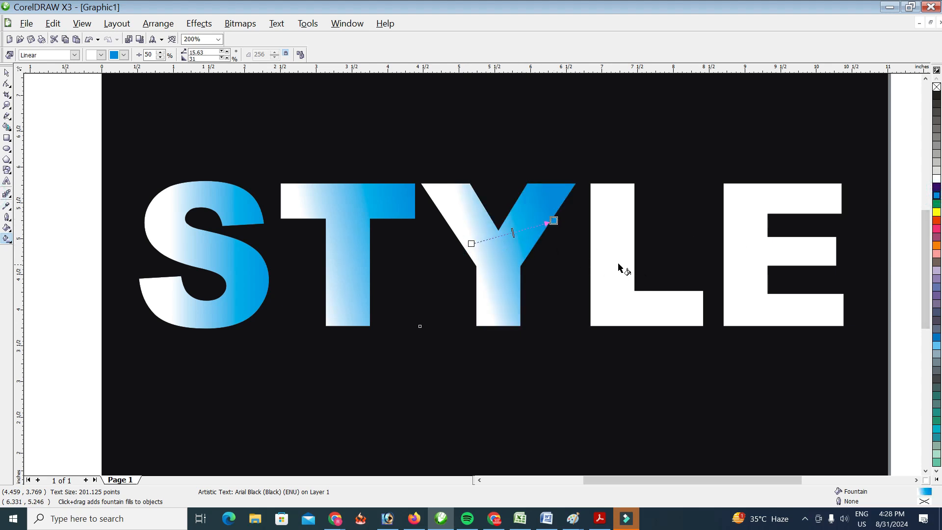
Apply a linear fountain fill from white to blue to the letter L, rising diagonally to the right at about 34°
{"action": "left_click", "coordinate": [7, 73]}
{"action": "left_click", "coordinate": [613, 243]}
{"action": "key", "text": "g"}
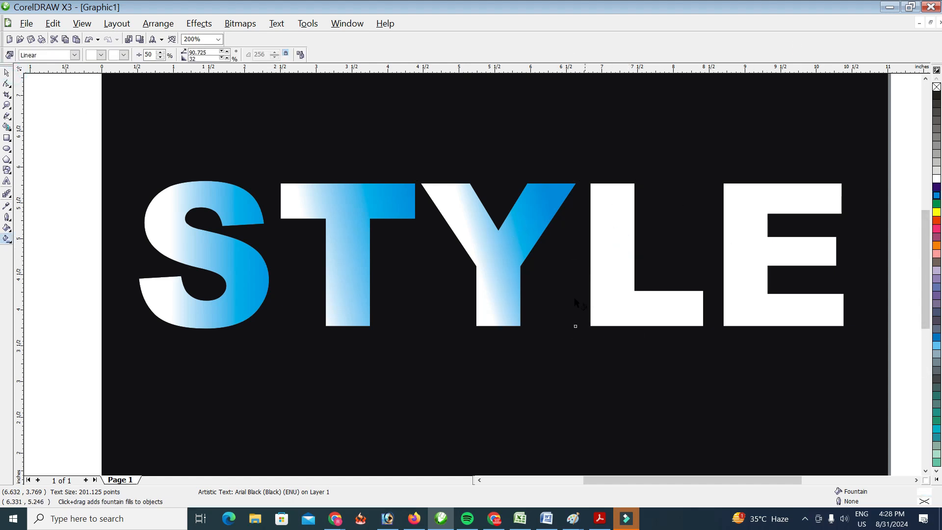
{"action": "left_click_drag", "start_coordinate": [608, 313], "coordinate": [695, 231]}
{"action": "left_click", "coordinate": [937, 197]}
{"action": "left_click_drag", "start_coordinate": [650, 276], "coordinate": [658, 237]}
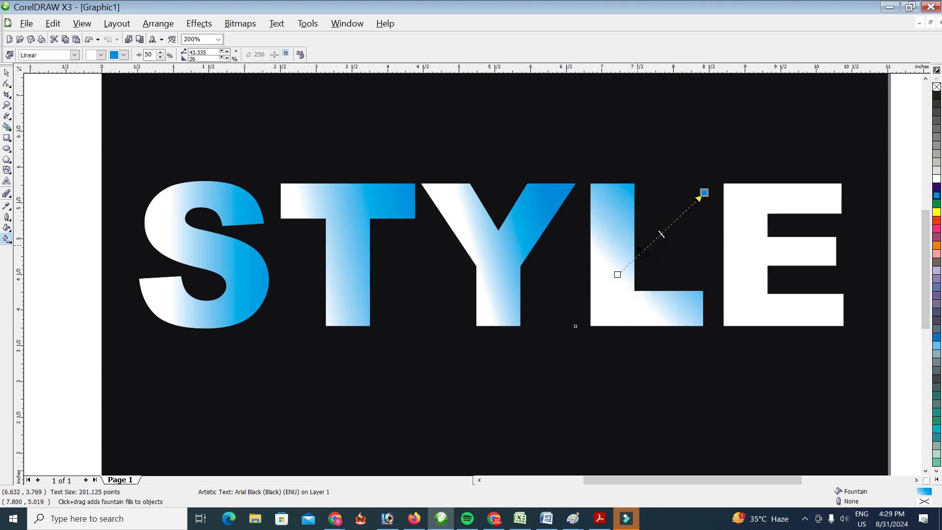
{"action": "left_click_drag", "start_coordinate": [704, 193], "coordinate": [702, 216]}
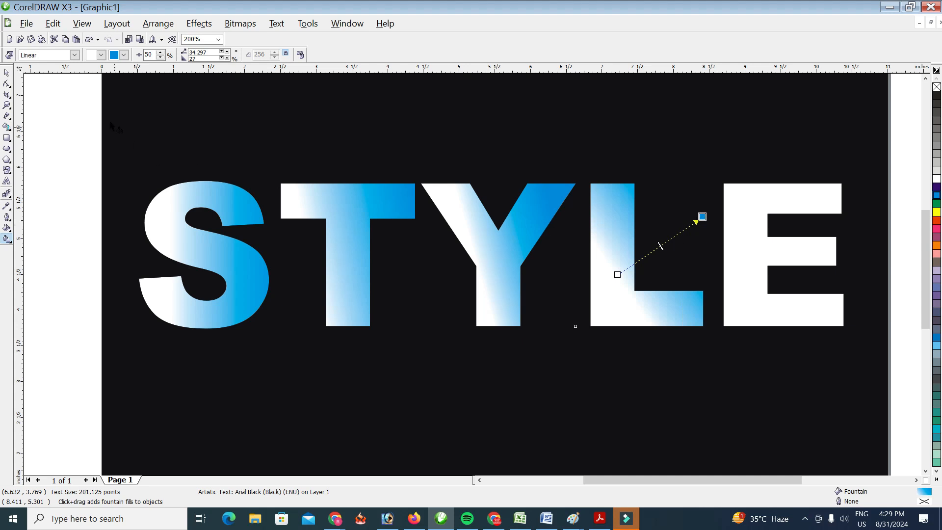
Apply a linear fountain fill from white to blue to the letter E, rising about 19° to its right edge, and deselect it
{"action": "key", "text": "space"}
{"action": "left_click", "coordinate": [740, 250]}
{"action": "key", "text": "space"}
{"action": "left_click_drag", "start_coordinate": [742, 267], "coordinate": [809, 209]}
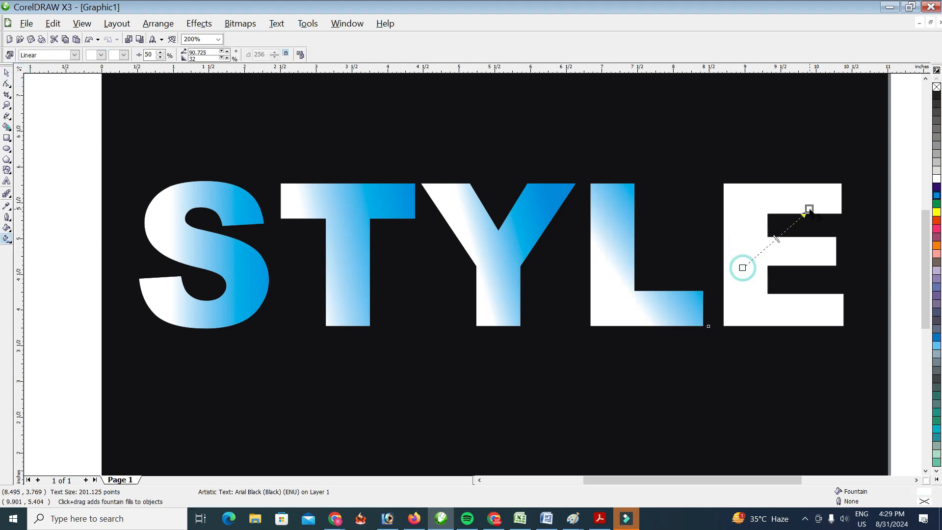
{"action": "left_click_drag", "start_coordinate": [937, 196], "coordinate": [845, 224]}
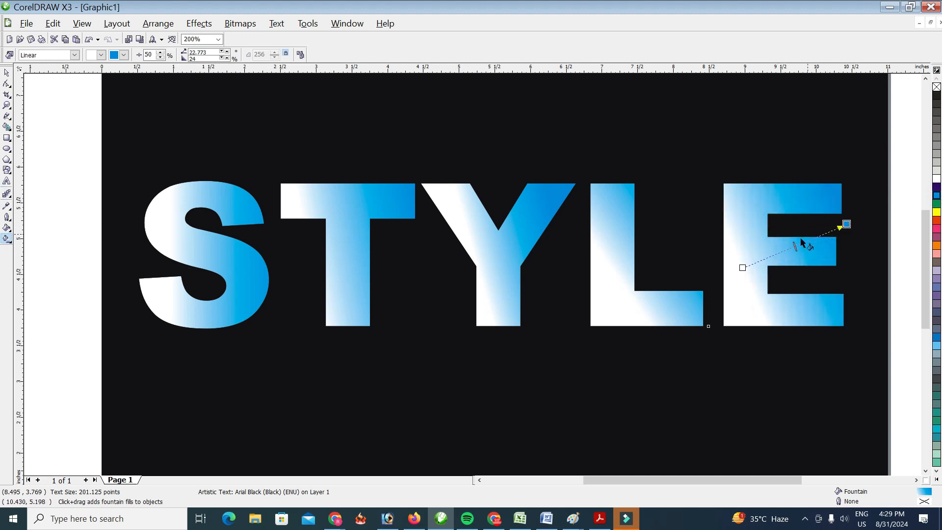
{"action": "mouse_move", "coordinate": [742, 267]}
{"action": "left_mouse_down"}
{"action": "mouse_move", "coordinate": [728, 265]}
{"action": "mouse_move", "coordinate": [748, 257]}
{"action": "left_mouse_up"}
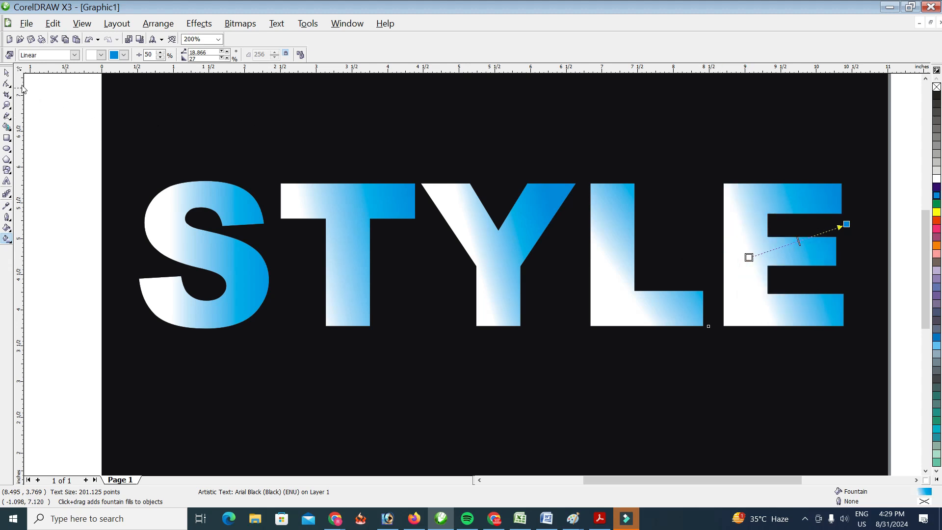
{"action": "left_click", "coordinate": [6, 73]}
{"action": "left_click", "coordinate": [55, 235]}
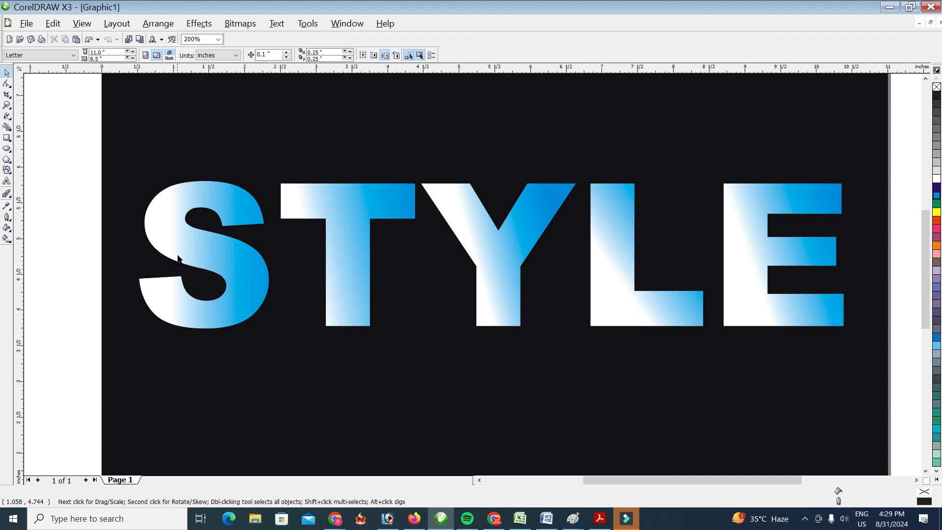
Add a perspective effect to the letter S and raise its top-right corner vertically by about 1.2 inches
{"action": "left_click", "coordinate": [180, 240]}
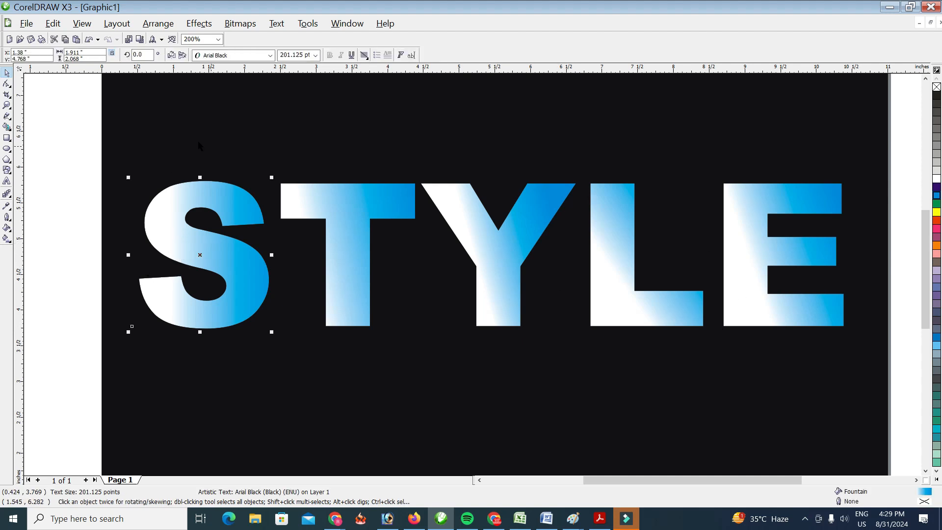
{"action": "left_click", "coordinate": [82, 24]}
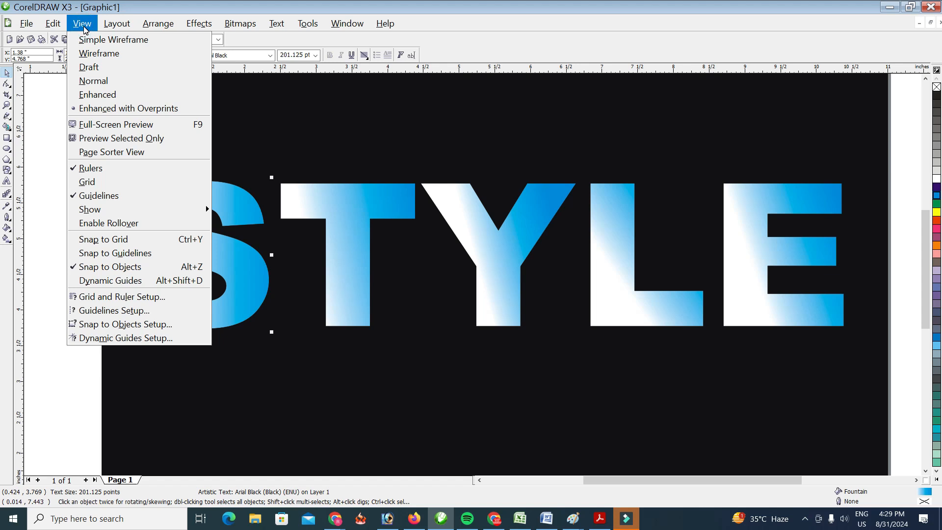
{"action": "left_click", "coordinate": [82, 24]}
{"action": "left_click", "coordinate": [198, 23]}
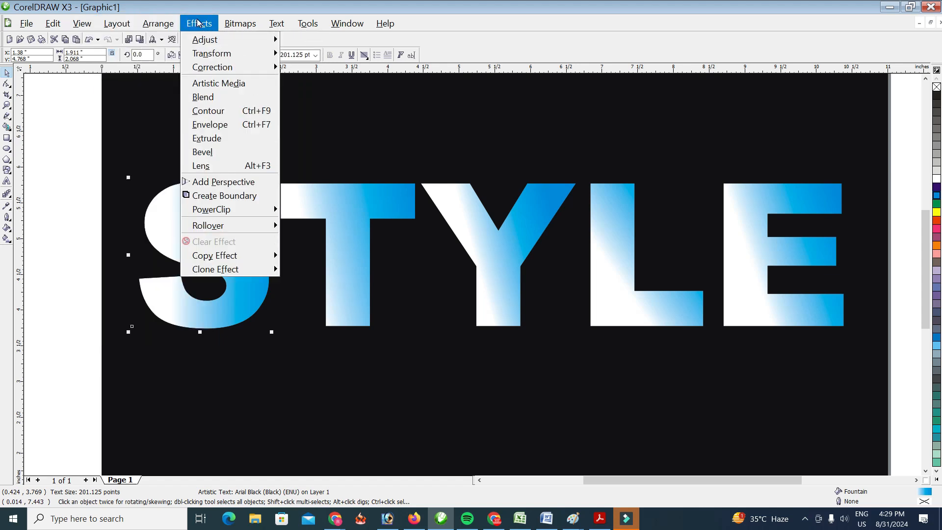
{"action": "left_click", "coordinate": [247, 187]}
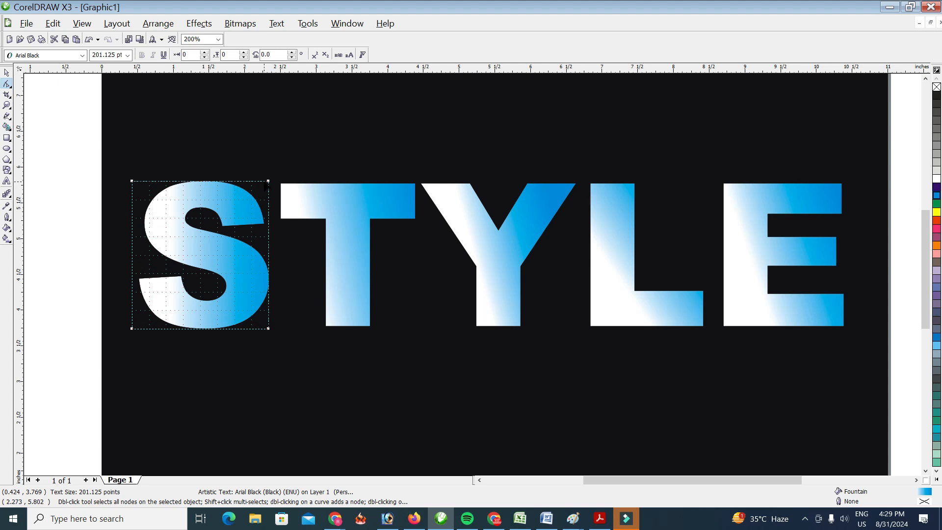
{"action": "left_click_drag", "start_coordinate": [268, 184], "coordinate": [268, 148]}
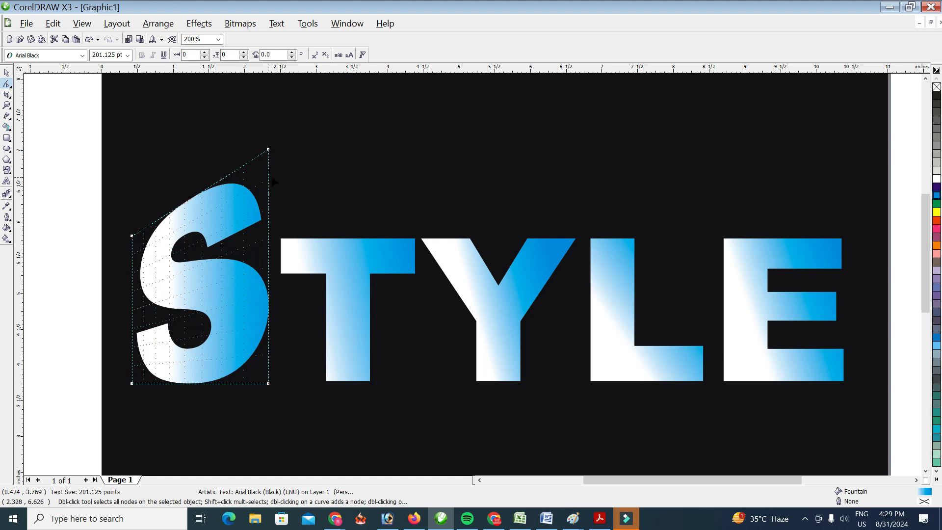
{"action": "left_click_drag", "start_coordinate": [927, 214], "coordinate": [926, 216]}
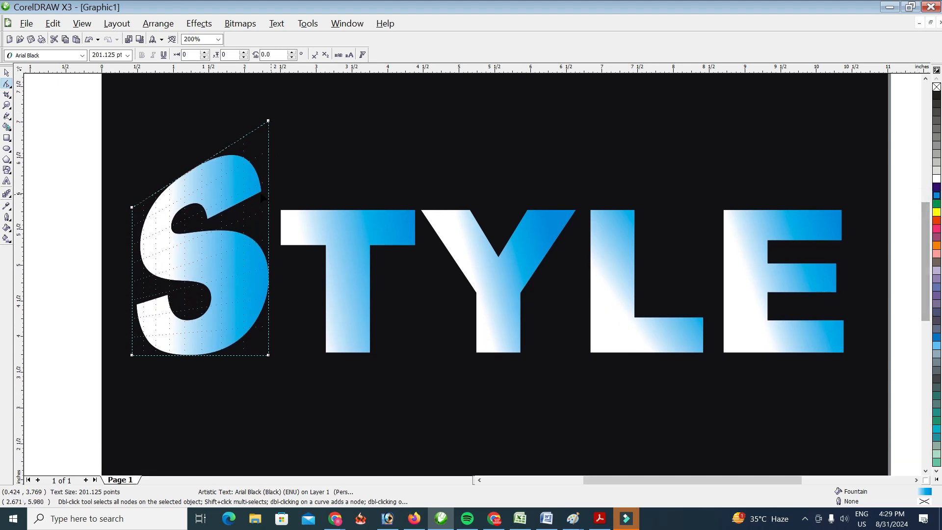
Add a perspective effect to the letter T and raise its top-right corner vertically by about 1 inch
{"action": "left_click", "coordinate": [7, 73]}
{"action": "left_click", "coordinate": [326, 221]}
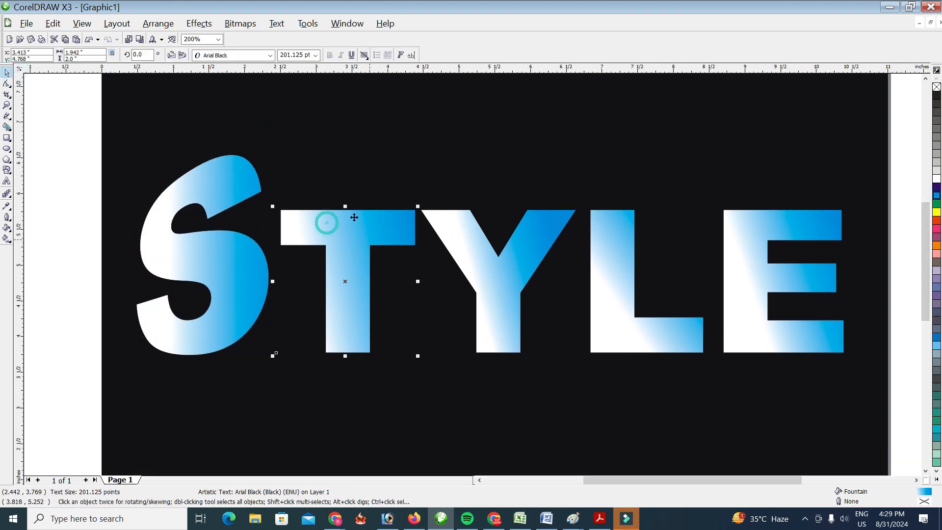
{"action": "left_click", "coordinate": [198, 24]}
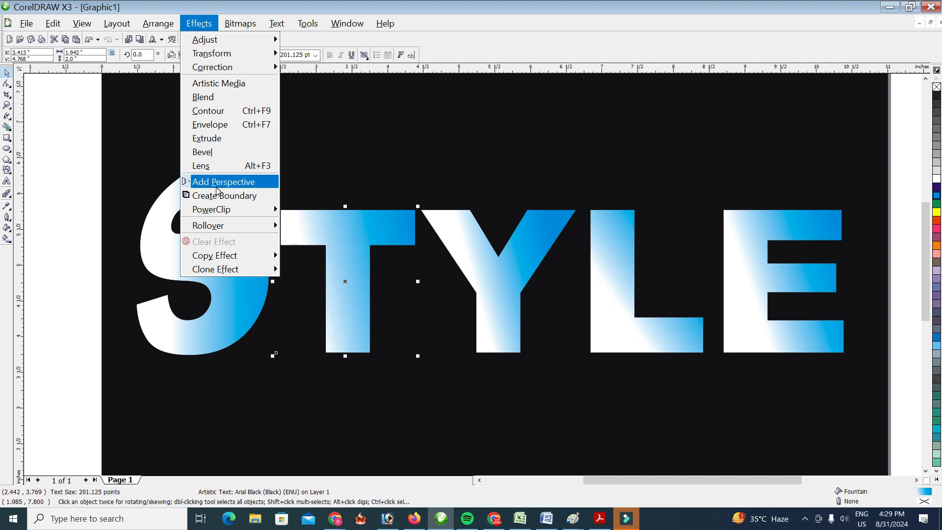
{"action": "left_click", "coordinate": [214, 186]}
{"action": "left_click_drag", "start_coordinate": [415, 209], "coordinate": [415, 140]}
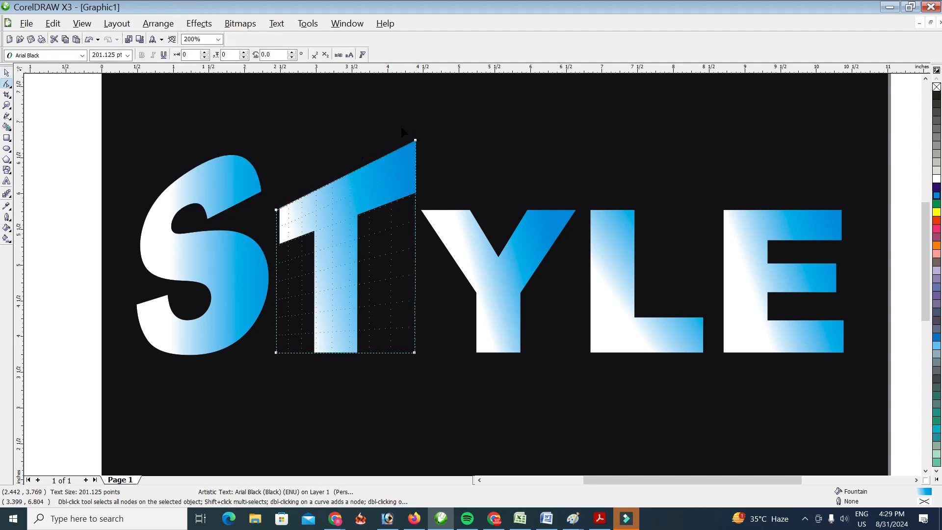
Add a perspective effect to the letter Y and raise its top-right corner vertically by about 1.1 inches
{"action": "left_click", "coordinate": [7, 73]}
{"action": "left_click", "coordinate": [502, 265]}
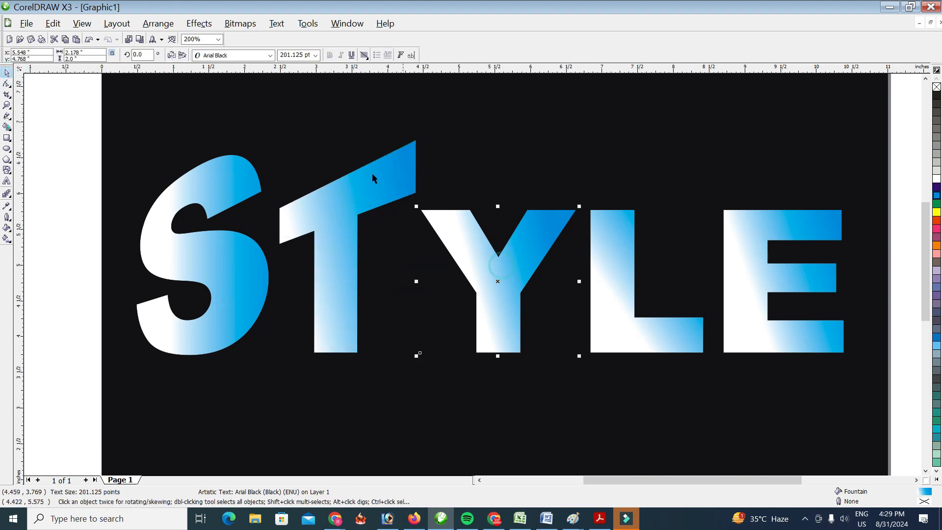
{"action": "left_click", "coordinate": [199, 24]}
{"action": "left_click", "coordinate": [217, 182]}
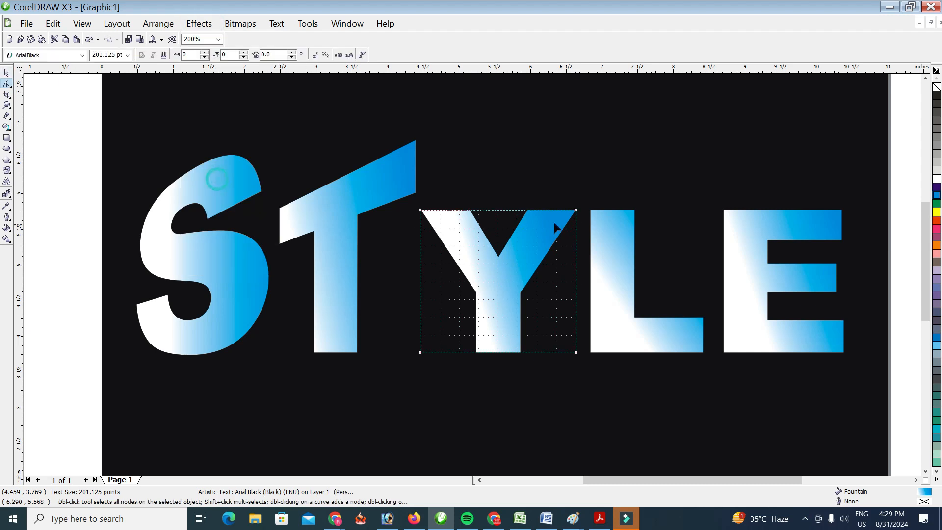
{"action": "left_click_drag", "start_coordinate": [577, 211], "coordinate": [581, 126]}
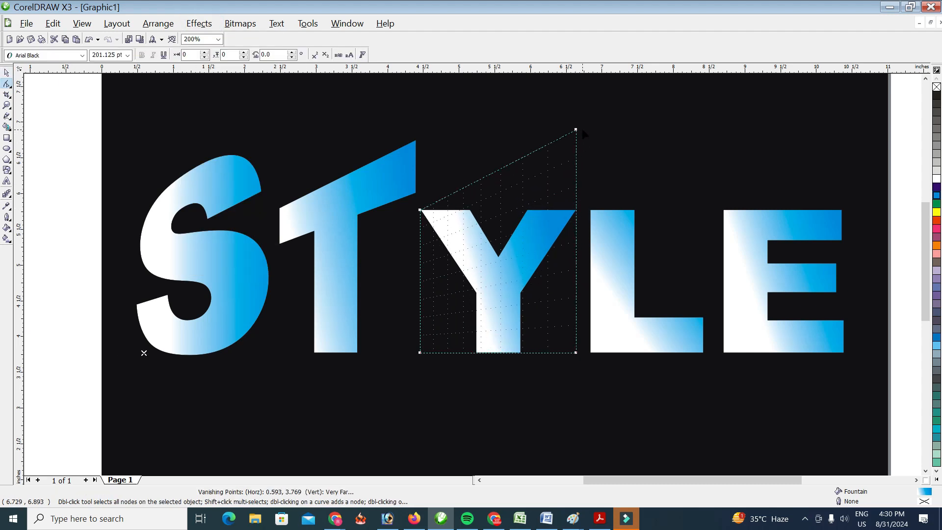
Add a perspective effect to the letter L and raise its top-right corner vertically by about 1.1 inches
{"action": "left_click", "coordinate": [8, 73]}
{"action": "left_click", "coordinate": [613, 251]}
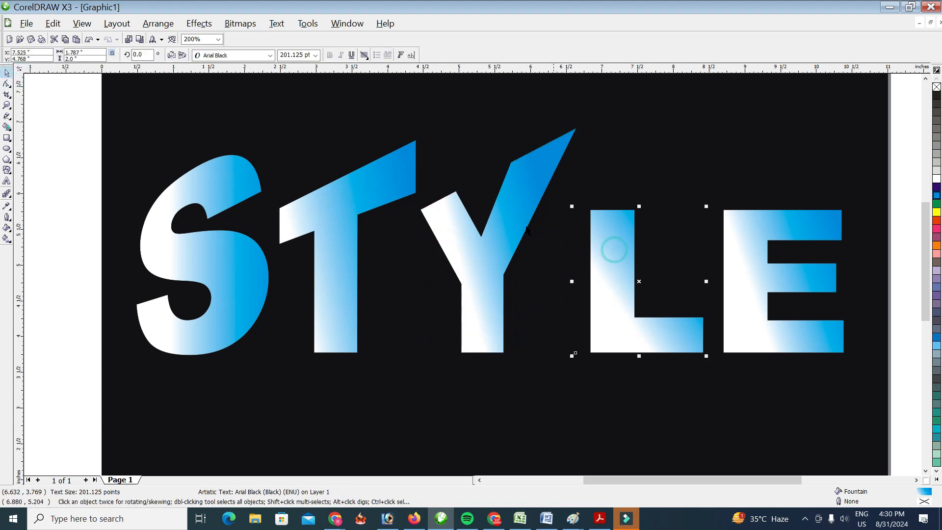
{"action": "left_click", "coordinate": [241, 27]}
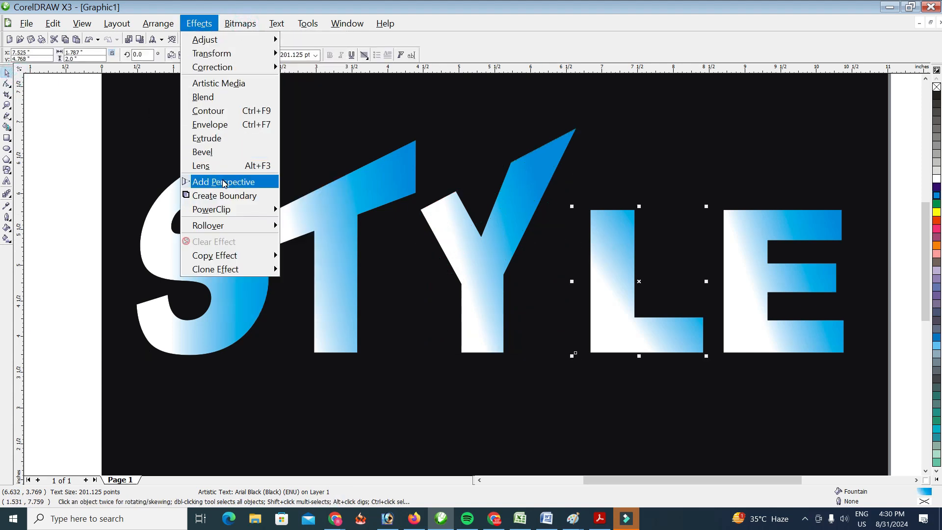
{"action": "left_click", "coordinate": [223, 181]}
{"action": "mouse_move", "coordinate": [704, 211]}
{"action": "left_mouse_down"}
{"action": "mouse_move", "coordinate": [703, 119]}
{"action": "mouse_move", "coordinate": [703, 129]}
{"action": "left_mouse_up"}
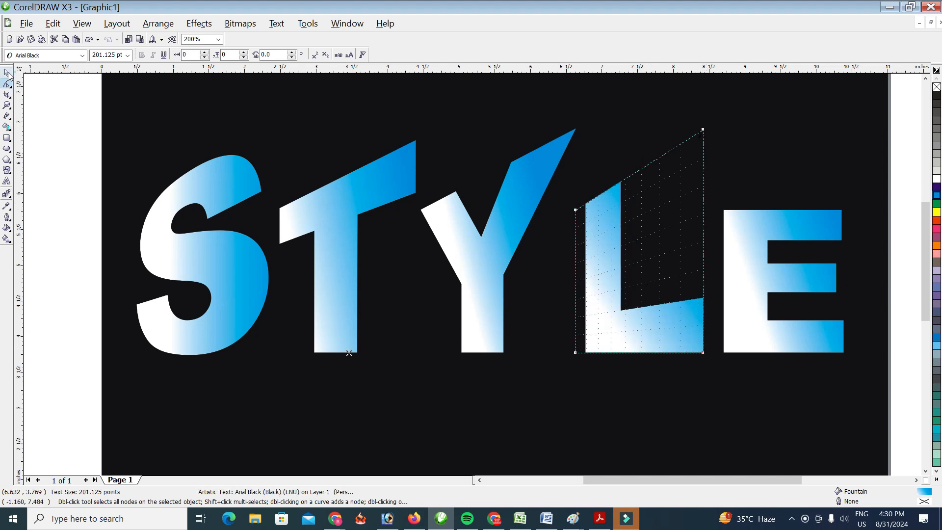
Add a perspective effect to the letter E and raise its top-right corner vertically by about 1 inch
{"action": "left_click", "coordinate": [7, 72]}
{"action": "left_click", "coordinate": [750, 253]}
{"action": "left_click", "coordinate": [198, 23]}
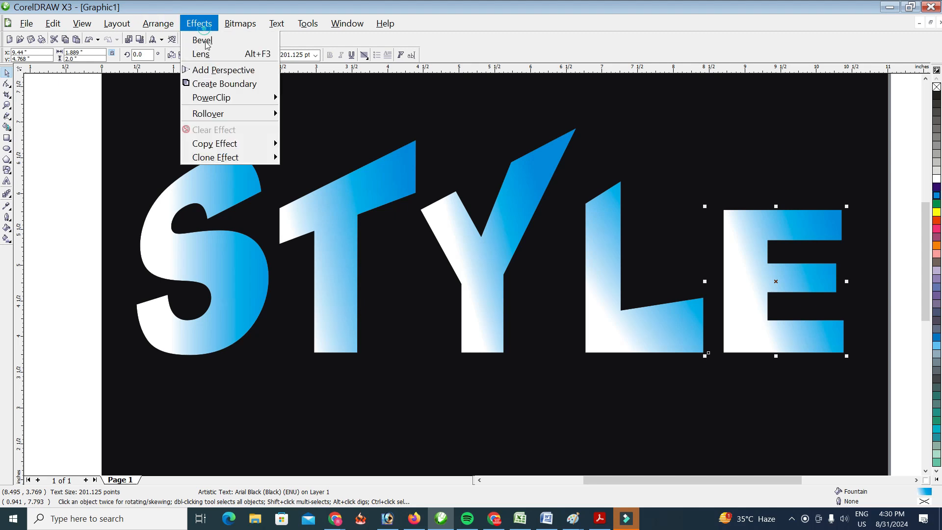
{"action": "left_click", "coordinate": [222, 182]}
{"action": "left_click_drag", "start_coordinate": [844, 213], "coordinate": [835, 138]}
{"action": "left_click", "coordinate": [7, 73]}
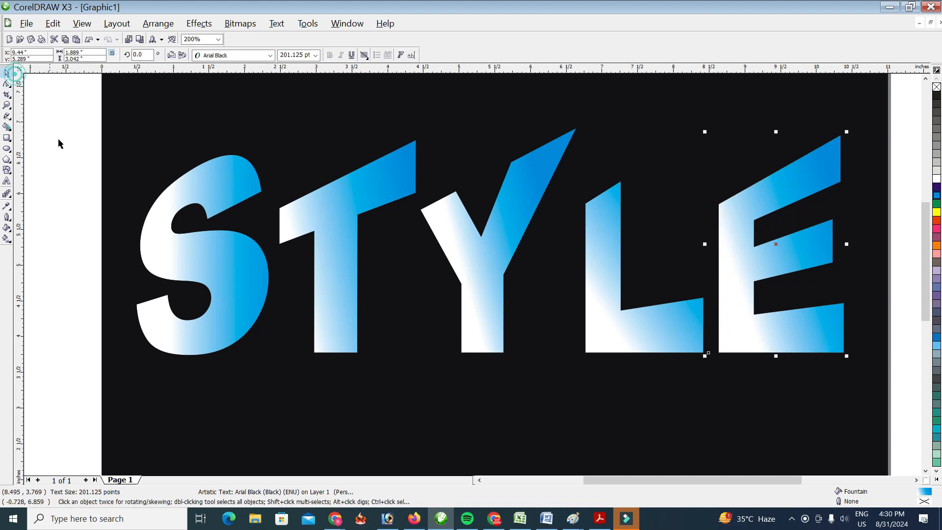
{"action": "left_click", "coordinate": [60, 141]}
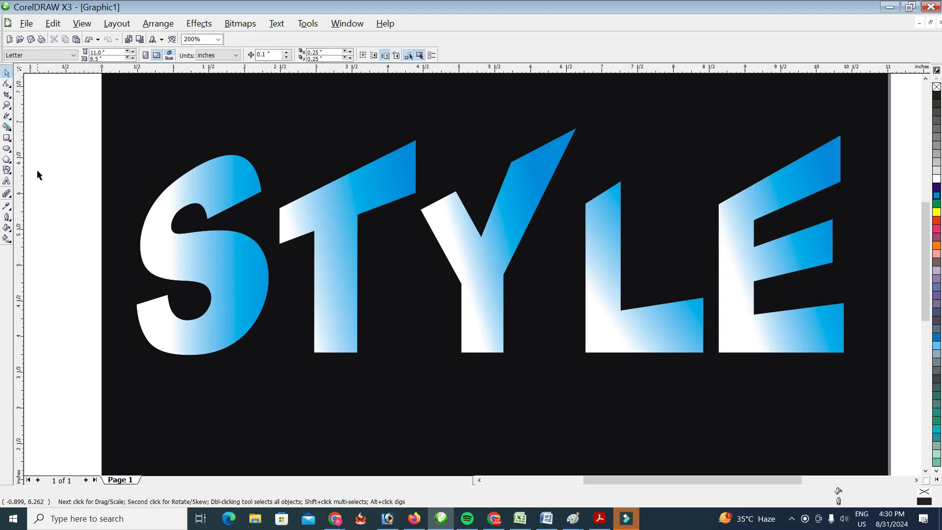
Draw a long, thin rectangle about 10.66 by 0.41 inches just beneath the STYLE letters and fill it with cyan
{"action": "left_click", "coordinate": [6, 139]}
{"action": "left_click_drag", "start_coordinate": [118, 368], "coordinate": [880, 399]}
{"action": "left_click", "coordinate": [936, 197]}
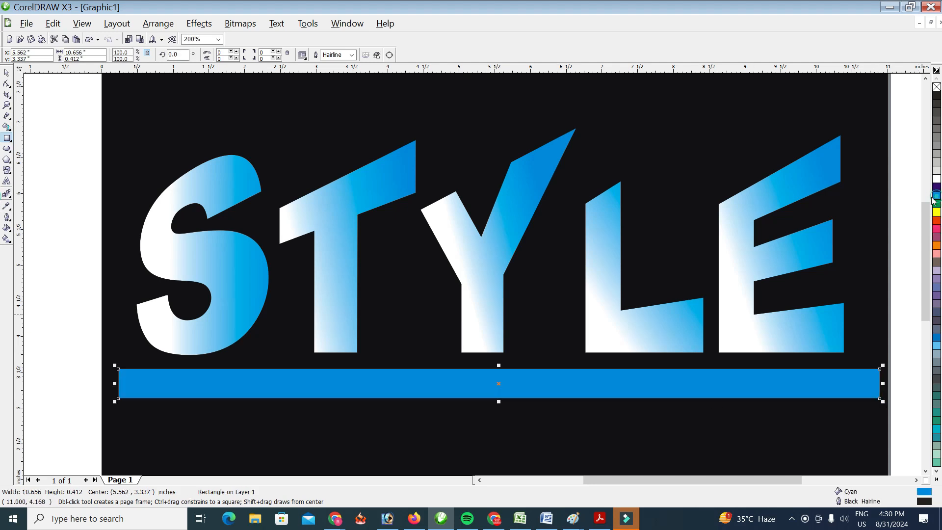
{"action": "left_click", "coordinate": [7, 73]}
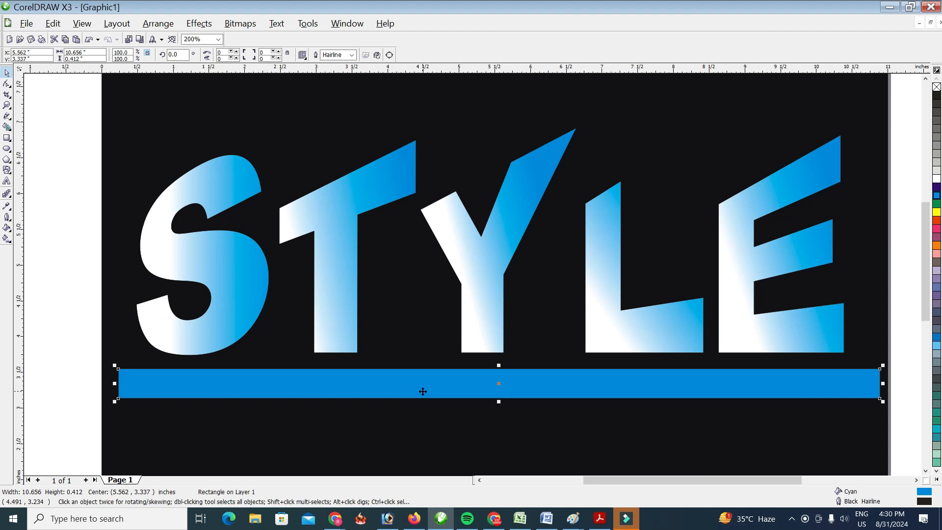
Apply a linear fountain fill to the bar beneath the letters, running from white at its left end to cyan right of centre
{"action": "key", "text": "g"}
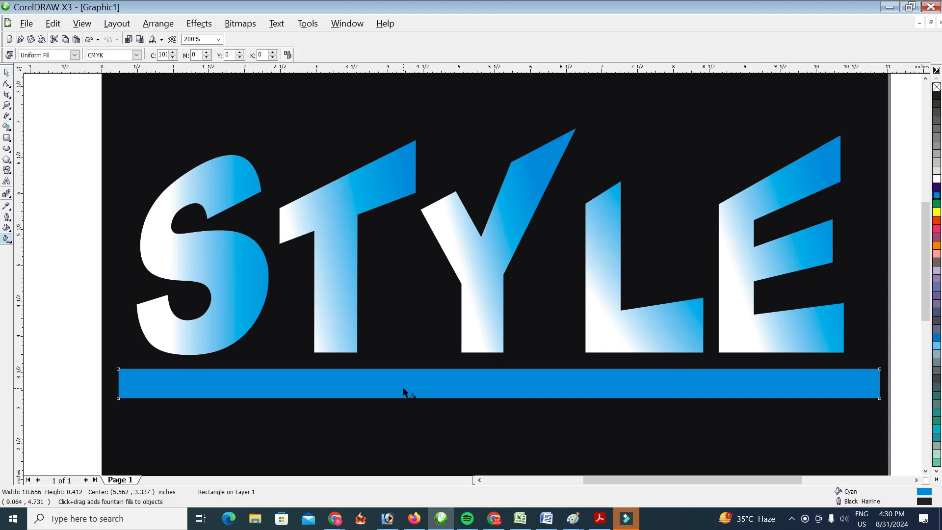
{"action": "left_click_drag", "start_coordinate": [410, 387], "coordinate": [122, 388]}
{"action": "left_click_drag", "start_coordinate": [411, 388], "coordinate": [630, 383]}
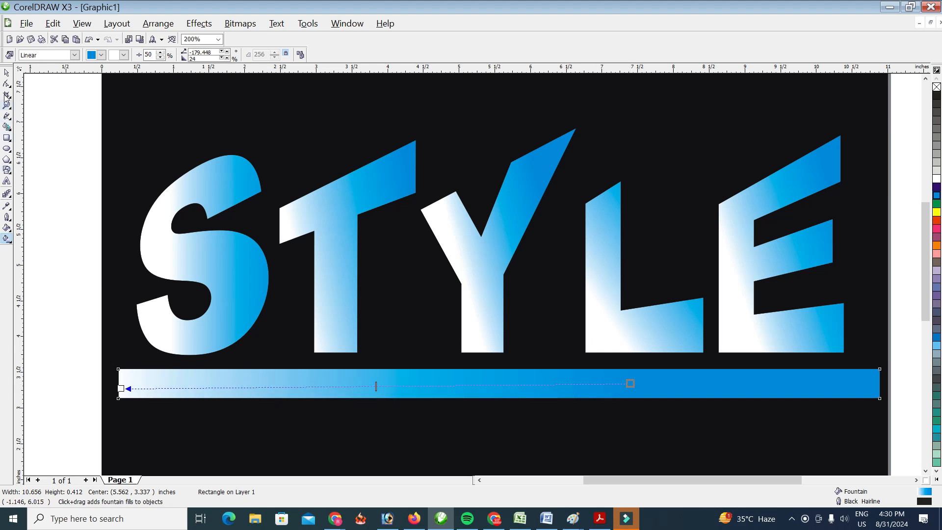
{"action": "left_click", "coordinate": [6, 73]}
{"action": "left_click", "coordinate": [85, 359]}
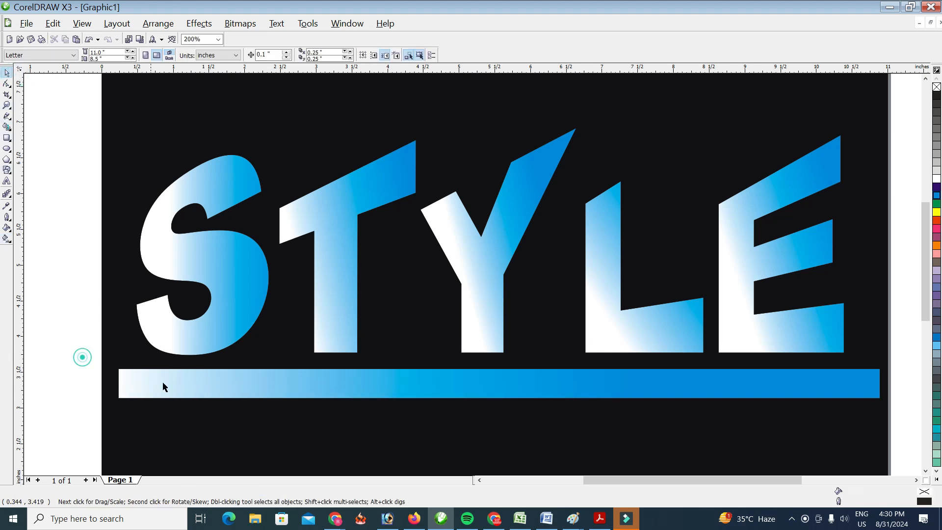